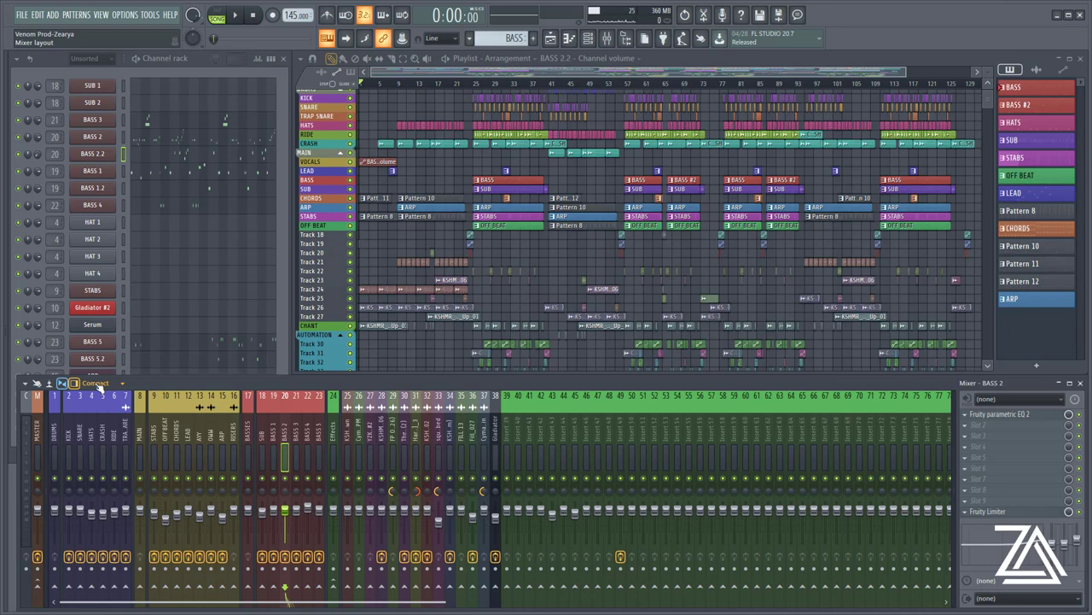
Enlarge the mixer upward to fill the workspace and set its layout to Extra large
{"action": "left_click", "coordinate": [96, 382]}
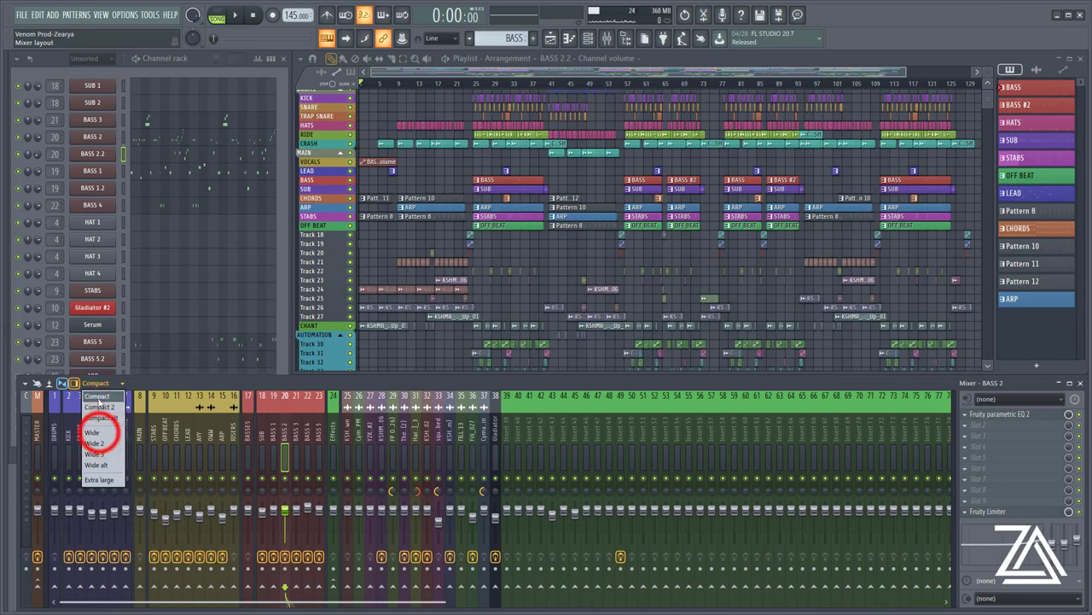
{"action": "left_click", "coordinate": [95, 433]}
{"action": "left_click_drag", "start_coordinate": [190, 380], "coordinate": [94, 58]}
{"action": "left_click", "coordinate": [90, 56]}
{"action": "left_click", "coordinate": [94, 155]}
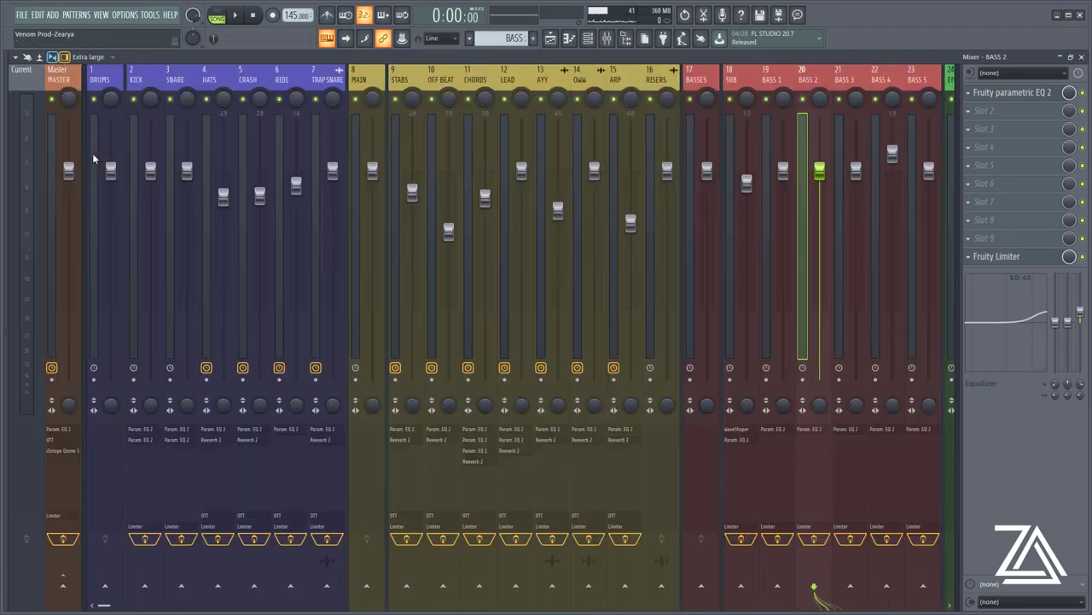
Preview the Compact alt mixer layout and return to the Extra large layout
{"action": "left_click", "coordinate": [90, 56]}
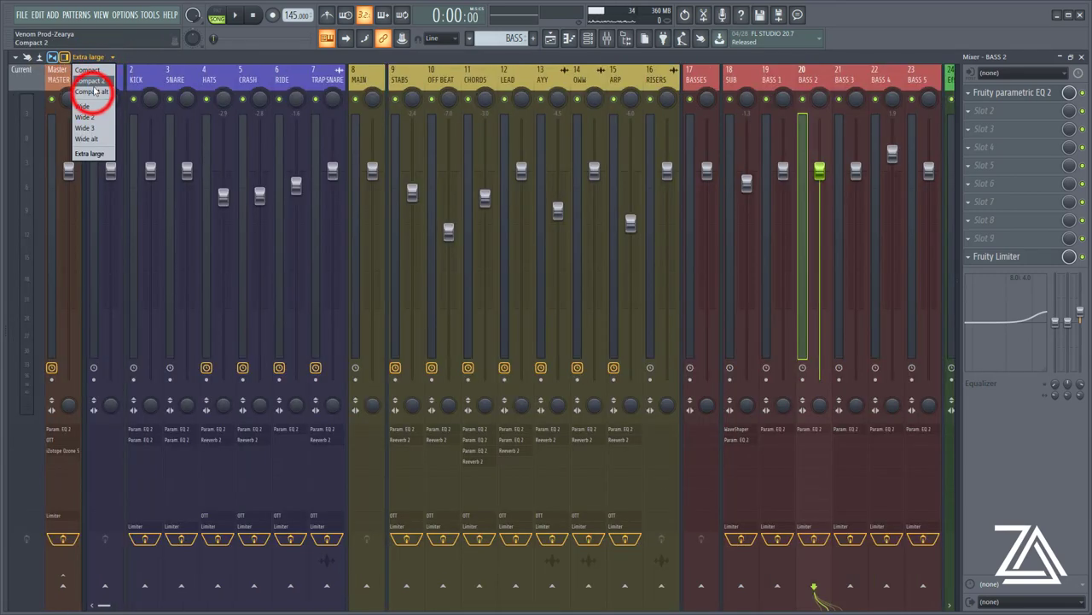
{"action": "left_click", "coordinate": [93, 95]}
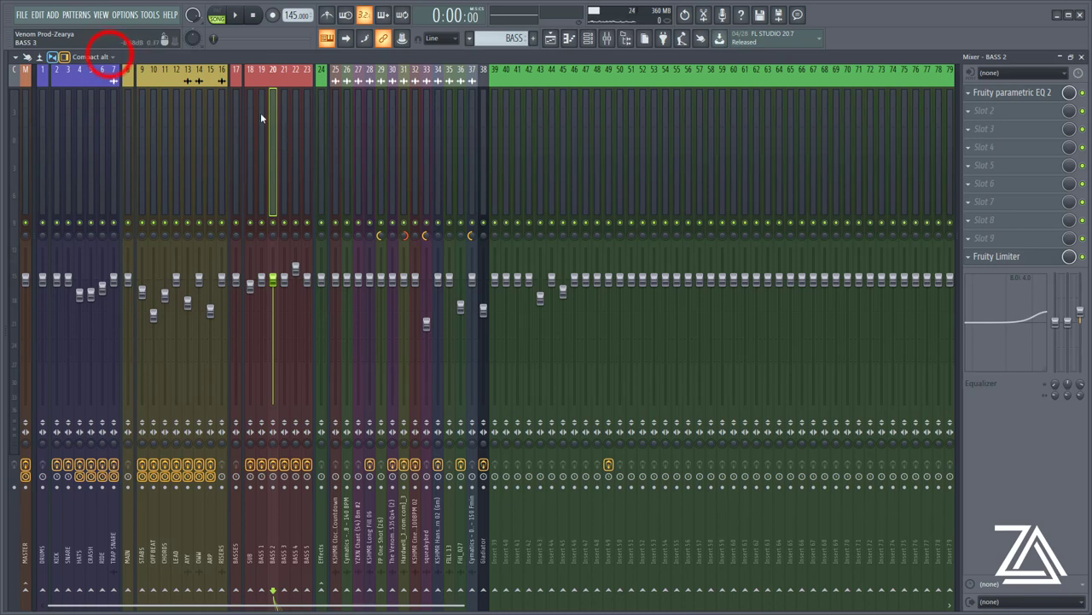
{"action": "left_click", "coordinate": [107, 56]}
{"action": "left_click", "coordinate": [98, 154]}
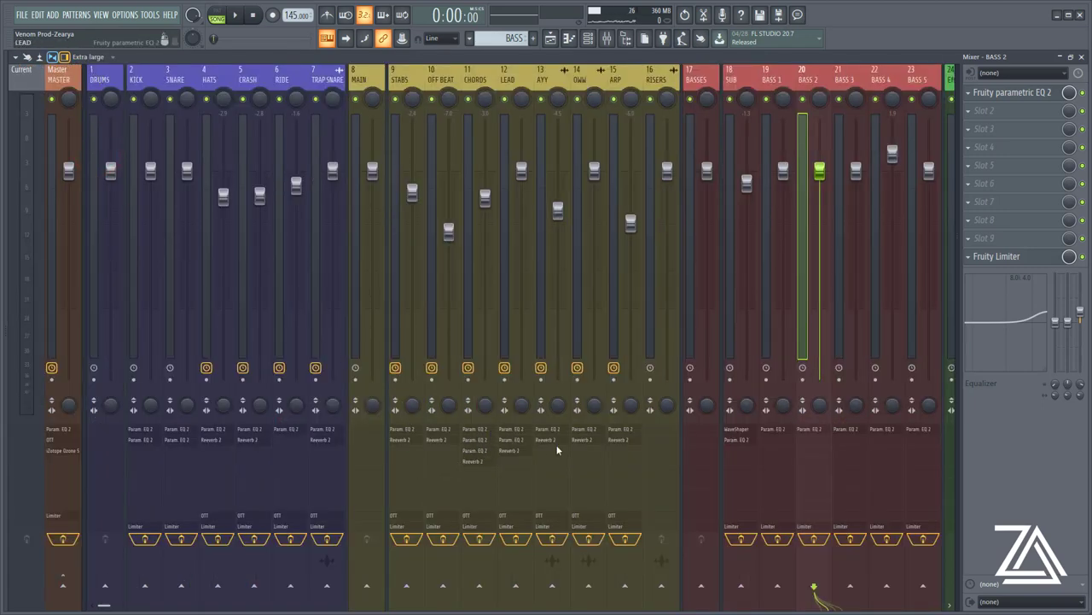
Select the OFF BEAT track and step the selection back through the mixer tracks to MAIN
{"action": "left_click", "coordinate": [448, 152]}
{"action": "key", "text": "Left"}
{"action": "key", "text": "Left"}
{"action": "key", "text": "Left"}
{"action": "key", "text": "Left"}
{"action": "key", "text": "Left"}
{"action": "key", "text": "Left"}
{"action": "key", "text": "Left"}
{"action": "key", "text": "Left"}
{"action": "key", "text": "Left"}
{"action": "key", "text": "Left"}
{"action": "key", "text": "Left"}
{"action": "key", "text": "Left"}
{"action": "key", "text": "Left"}
{"action": "key", "text": "Left"}
{"action": "key", "text": "Left"}
{"action": "key", "text": "Left"}
{"action": "key", "text": "Left"}
{"action": "key", "text": "Left"}
{"action": "key", "text": "Left"}
{"action": "key", "text": "Left"}
{"action": "key", "text": "Left"}
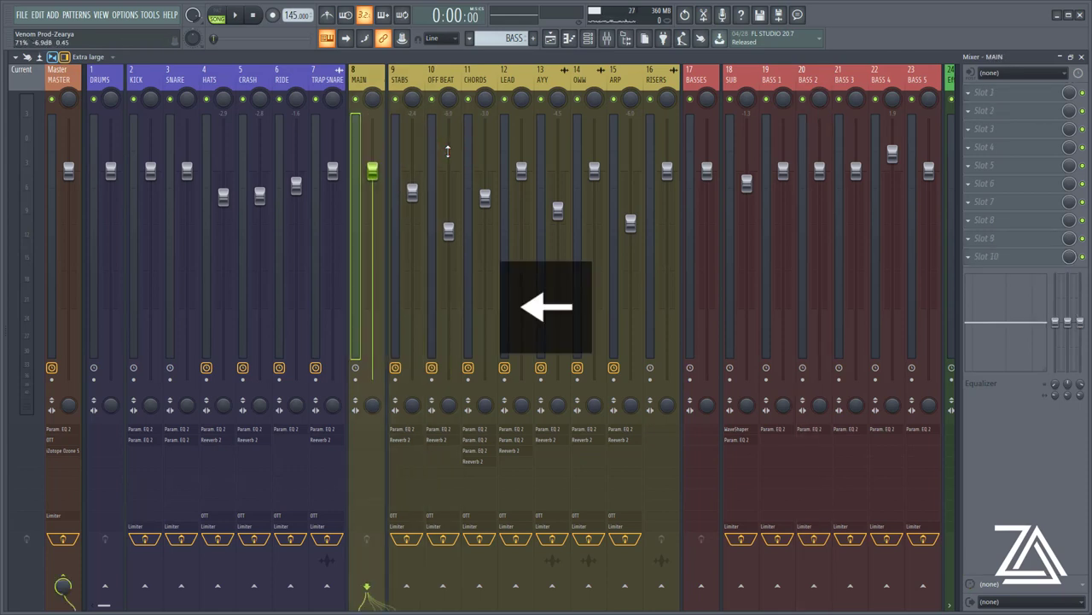
Step the mixer track selection forward through the tracks to Insert 51
{"action": "key", "text": "Right"}
{"action": "key", "text": "Right"}
{"action": "key", "text": "Right"}
{"action": "key", "text": "Right"}
{"action": "key", "text": "Right"}
{"action": "key", "text": "Right"}
{"action": "key", "text": "Right"}
{"action": "key", "text": "Right"}
{"action": "key", "text": "Right"}
{"action": "key", "text": "Right"}
{"action": "key", "text": "Right"}
{"action": "key", "text": "Right"}
{"action": "key", "text": "Right"}
{"action": "key", "text": "Right"}
{"action": "key", "text": "Right"}
{"action": "key", "text": "Right"}
{"action": "key", "text": "Right"}
{"action": "key", "text": "Right"}
{"action": "key", "text": "Right"}
{"action": "key", "text": "Right"}
{"action": "key", "text": "Right"}
{"action": "key", "text": "Right"}
{"action": "key", "text": "Right"}
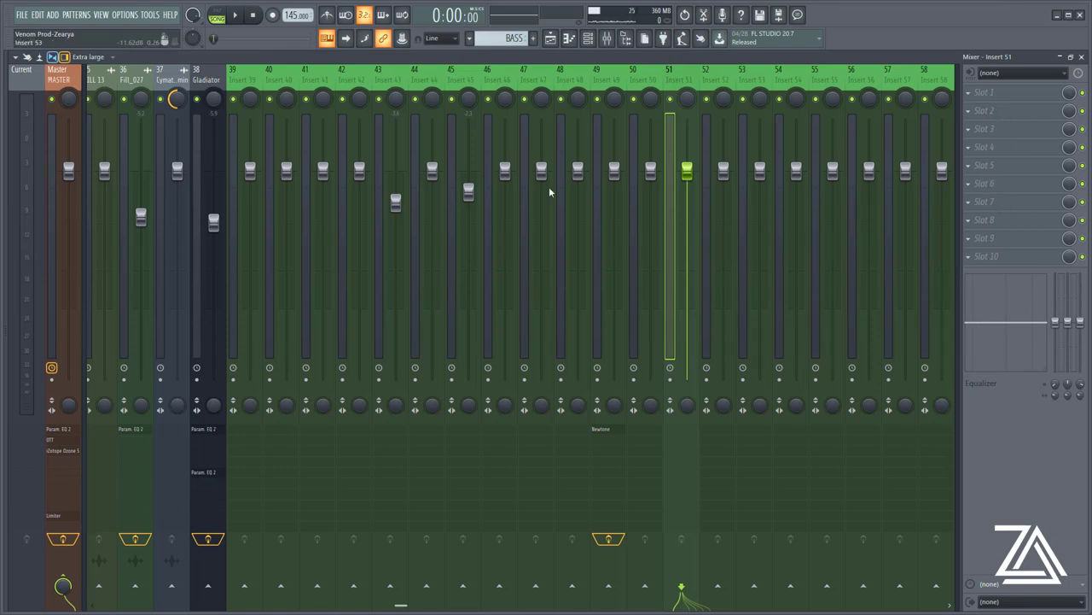
Toggle the mixer's track inspector off and back on, and switch the mixer layout to Compact 2
{"action": "left_click", "coordinate": [64, 57]}
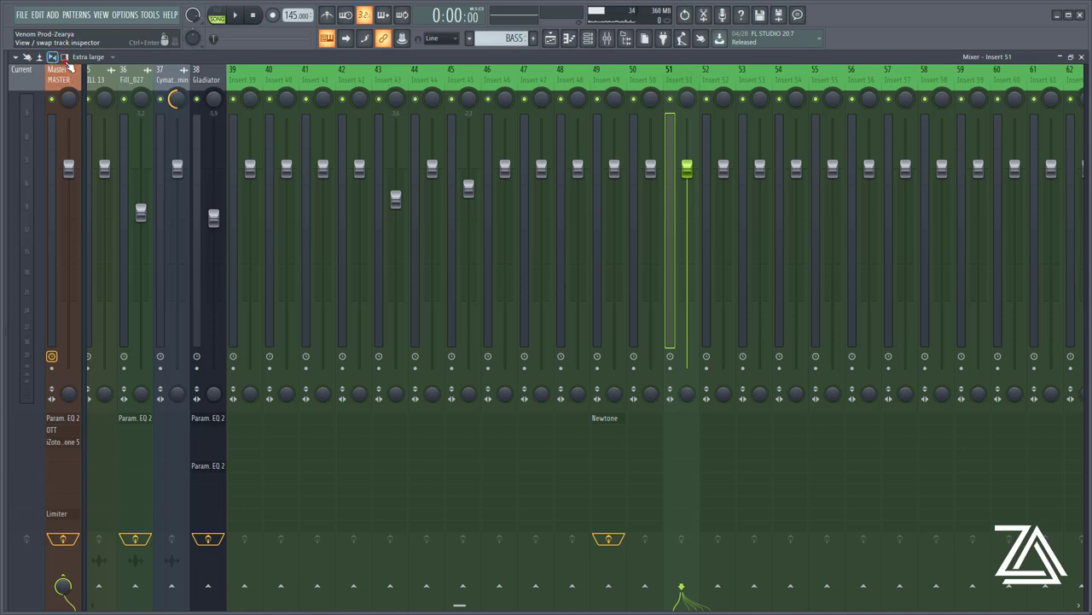
{"action": "left_click", "coordinate": [65, 58]}
{"action": "left_click", "coordinate": [65, 58]}
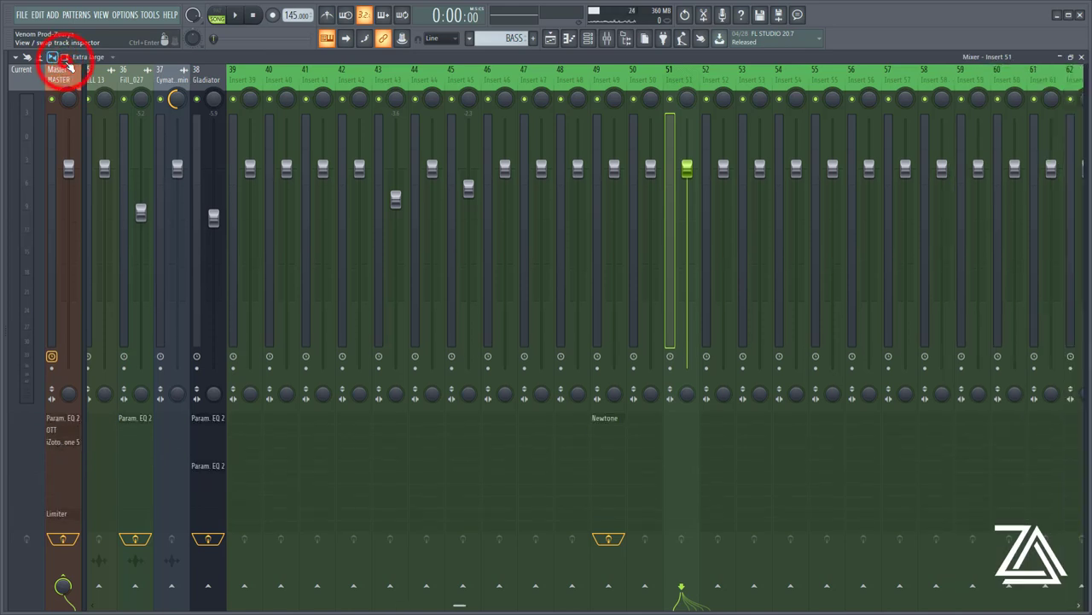
{"action": "left_click", "coordinate": [64, 58]}
{"action": "left_click", "coordinate": [64, 58]}
{"action": "left_click", "coordinate": [64, 58]}
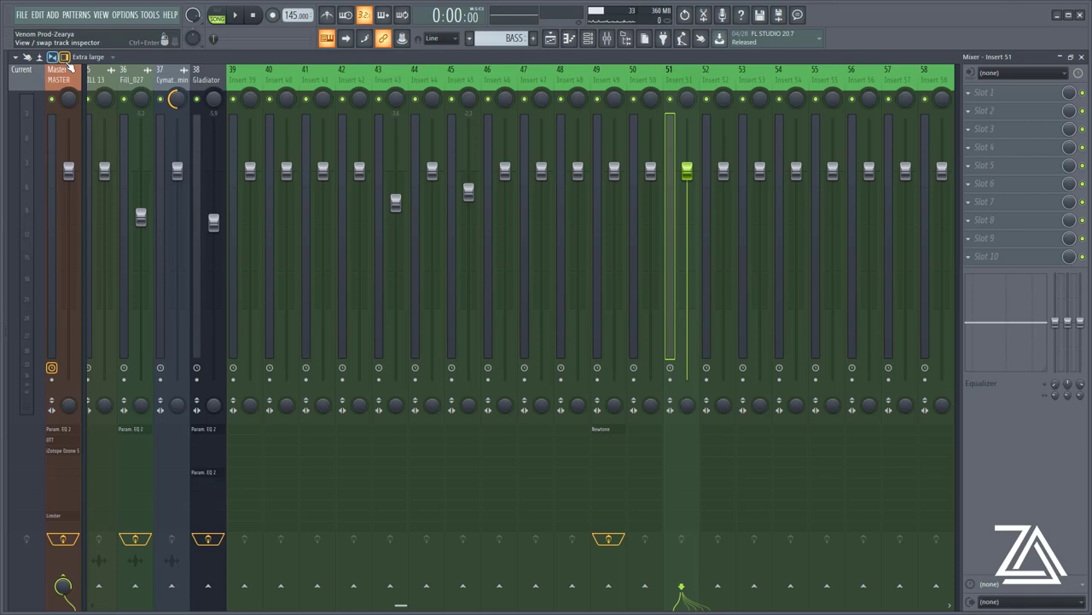
{"action": "left_click", "coordinate": [90, 56]}
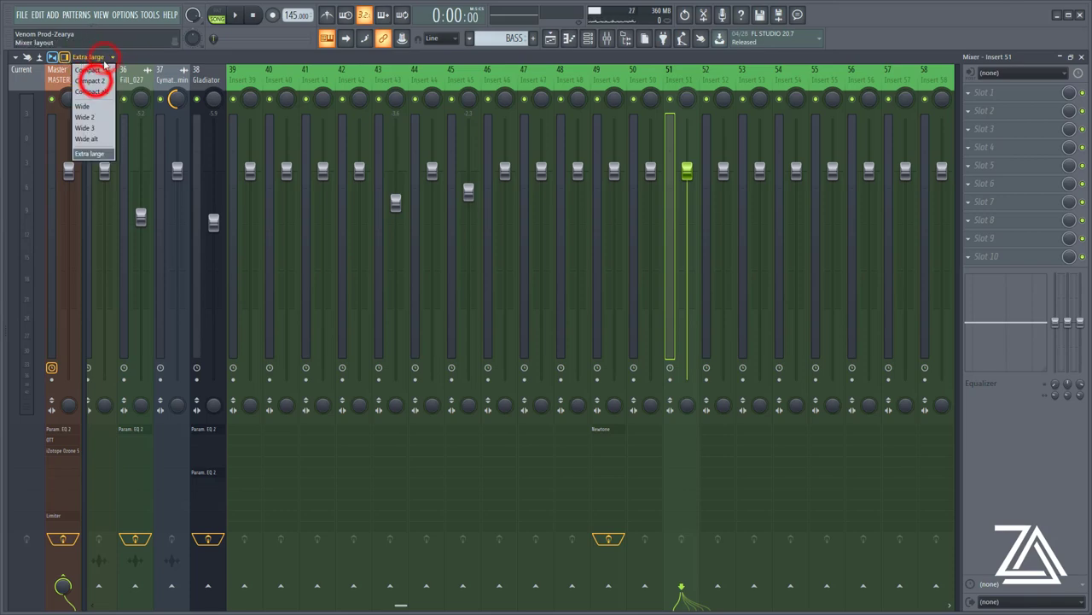
{"action": "left_click", "coordinate": [95, 81]}
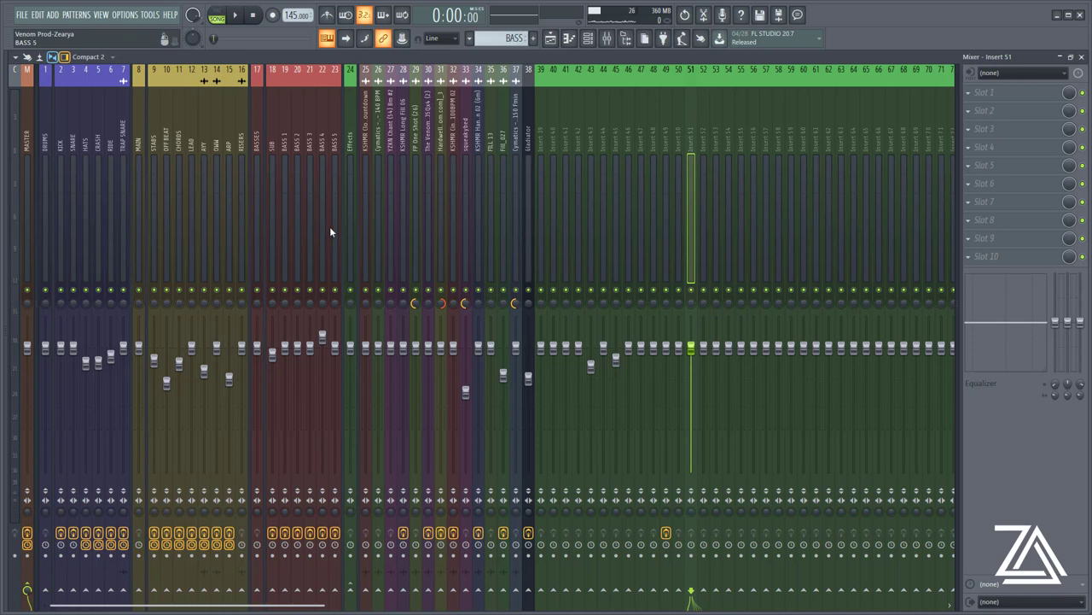
Select the tracks from BASSES through BASS 5 together, lower their faders as a group, and clear the multi-selection
{"action": "left_click_drag", "start_coordinate": [333, 229], "coordinate": [255, 229]}
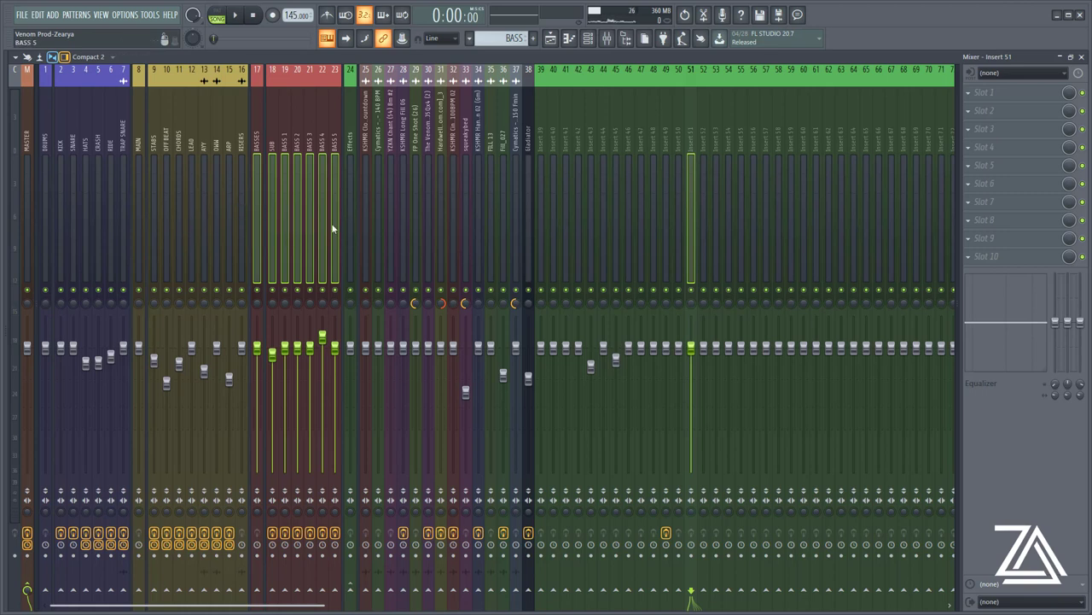
{"action": "mouse_move", "coordinate": [285, 347]}
{"action": "left_mouse_down"}
{"action": "mouse_move", "coordinate": [285, 398]}
{"action": "mouse_move", "coordinate": [285, 363]}
{"action": "left_mouse_up"}
{"action": "left_click", "coordinate": [685, 248]}
{"action": "left_click", "coordinate": [290, 231]}
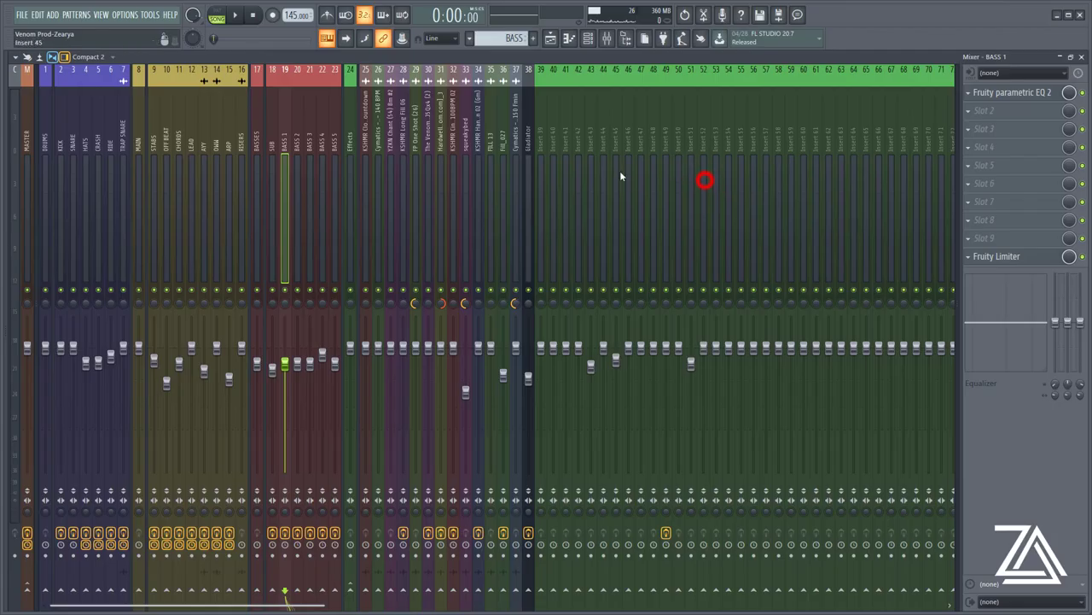
Select Insert 52 and move the track left to mixer position 40
{"action": "left_click", "coordinate": [700, 178]}
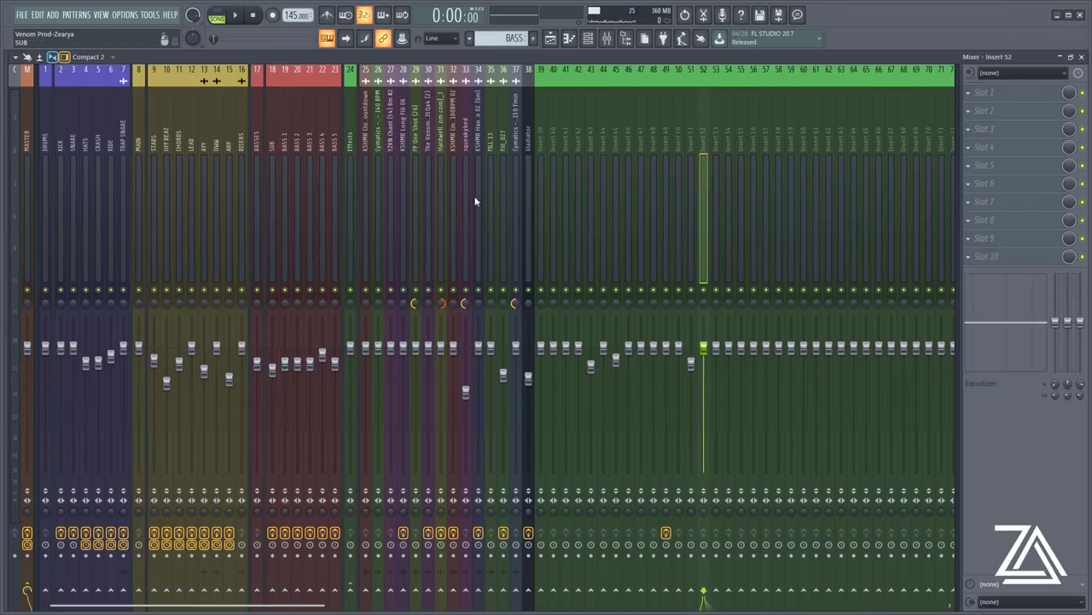
{"action": "left_click", "coordinate": [704, 227]}
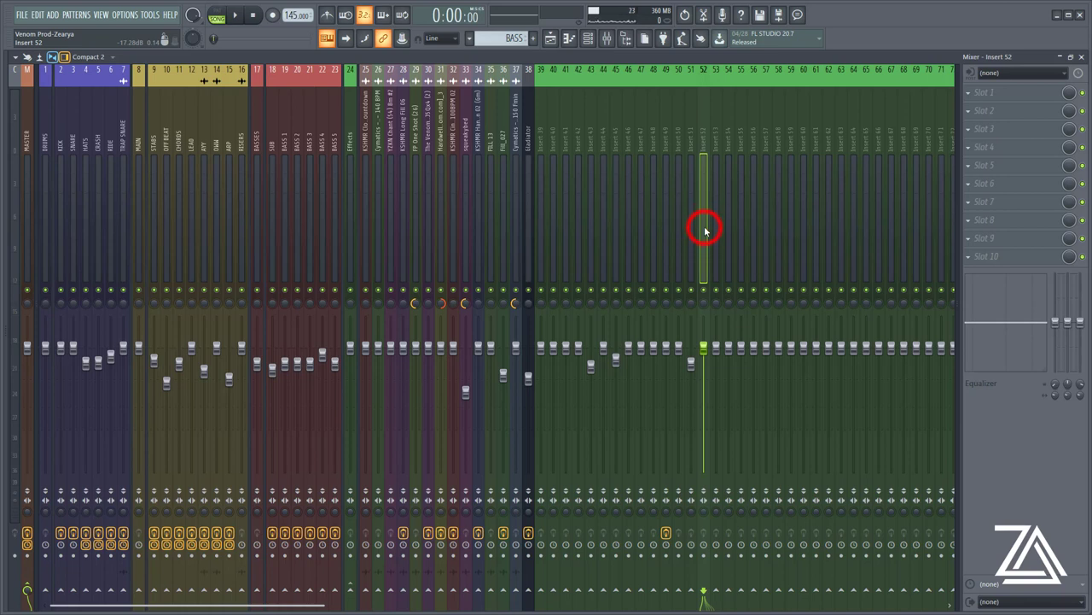
{"action": "left_click", "coordinate": [703, 180]}
{"action": "key", "text": "alt+Left"}
{"action": "key", "text": "alt+Left"}
{"action": "key", "text": "alt+Left"}
{"action": "key", "text": "alt+Left"}
{"action": "key", "text": "alt+Left"}
{"action": "key", "text": "alt+Left"}
{"action": "key", "text": "alt+Left"}
{"action": "key", "text": "alt+Left"}
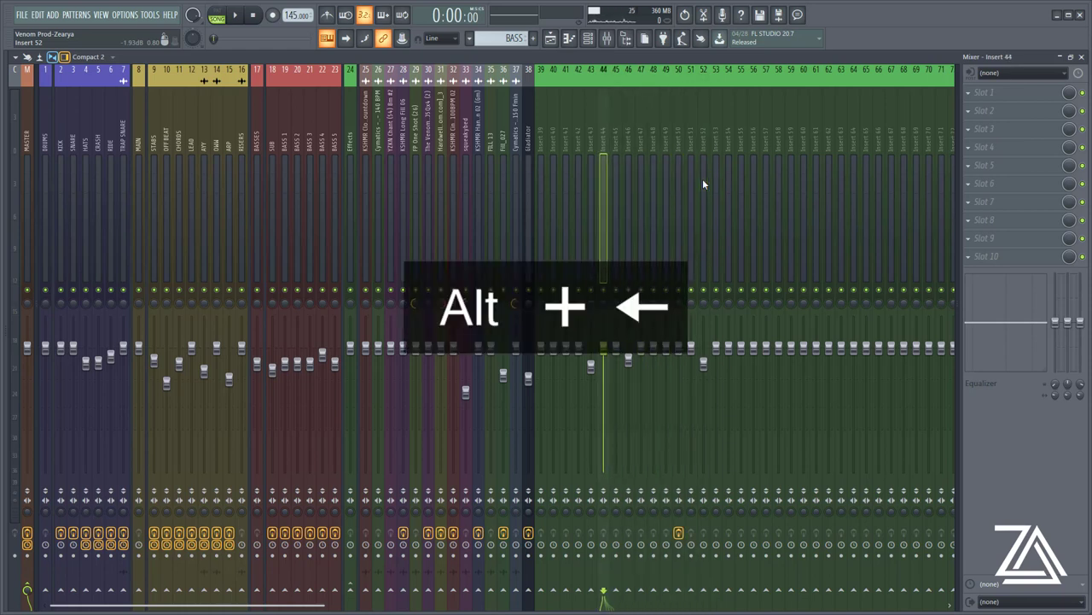
{"action": "key", "text": "alt+Left"}
{"action": "key", "text": "alt+Left"}
{"action": "key", "text": "alt+Left"}
{"action": "key", "text": "alt+Left"}
Select the Gladiator track and move it left among the effects tracks to position 34
{"action": "left_click", "coordinate": [530, 214]}
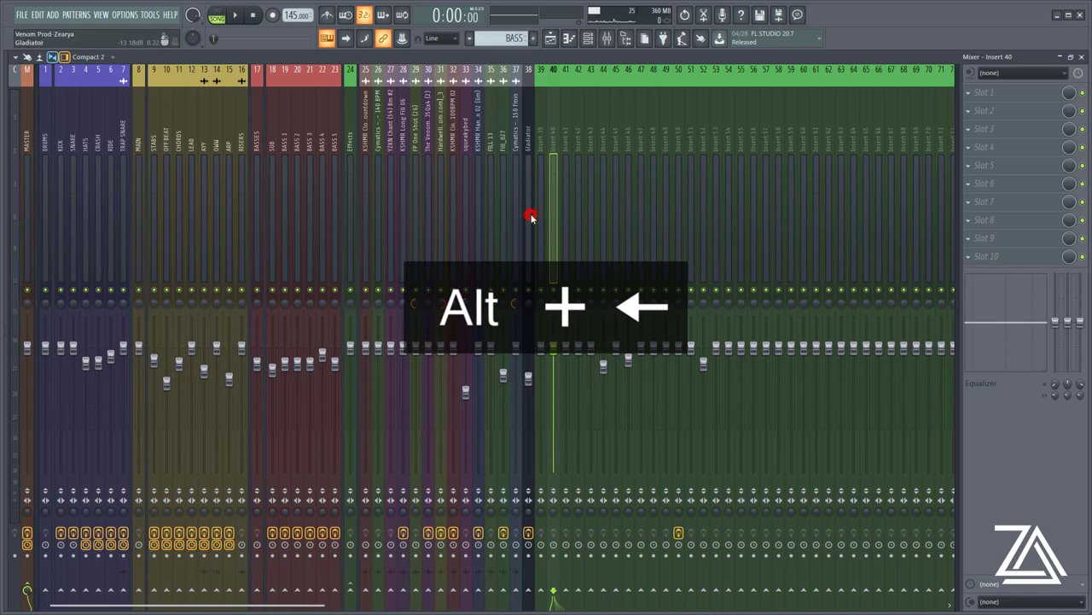
{"action": "key", "text": "alt+Left"}
{"action": "key", "text": "alt+Left"}
{"action": "key", "text": "alt+Left"}
{"action": "key", "text": "alt+Left"}
{"action": "key", "text": "alt+Left"}
{"action": "key", "text": "alt+Left"}
{"action": "key", "text": "alt+Left"}
{"action": "key", "text": "alt+Left"}
{"action": "key", "text": "alt+Left"}
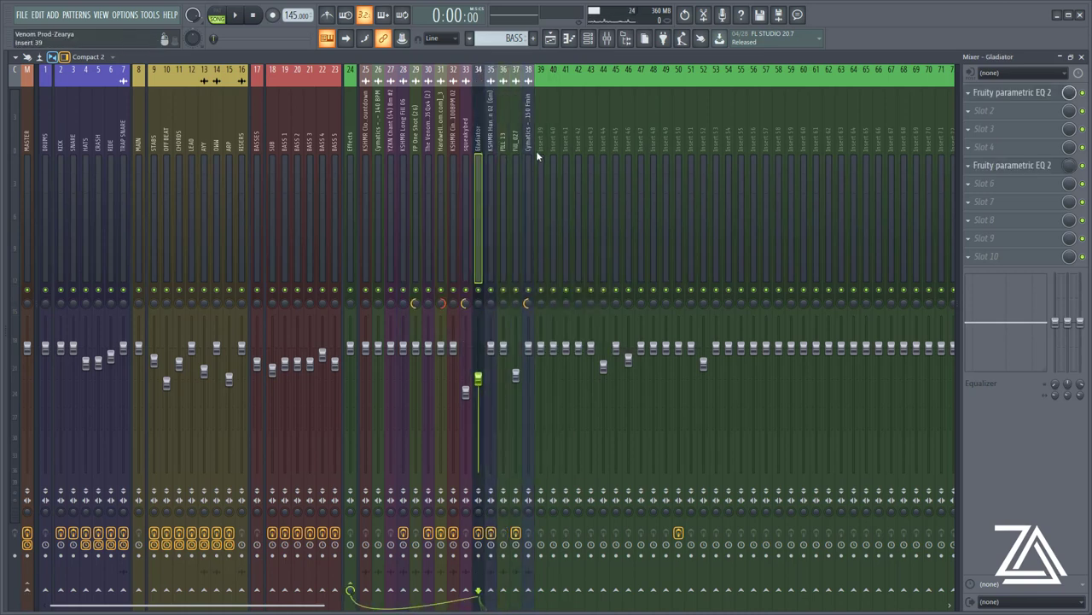
Shift the Gladiator track right and left among the effects tracks, leaving it at position 35
{"action": "key", "text": "alt+Right"}
{"action": "key", "text": "alt+Right"}
{"action": "key", "text": "alt+Right"}
{"action": "key", "text": "alt+Right"}
{"action": "key", "text": "alt+Right"}
{"action": "key", "text": "alt+Right"}
{"action": "key", "text": "alt+Right"}
{"action": "key", "text": "alt+Right"}
{"action": "key", "text": "alt+Right"}
{"action": "key", "text": "alt+Right"}
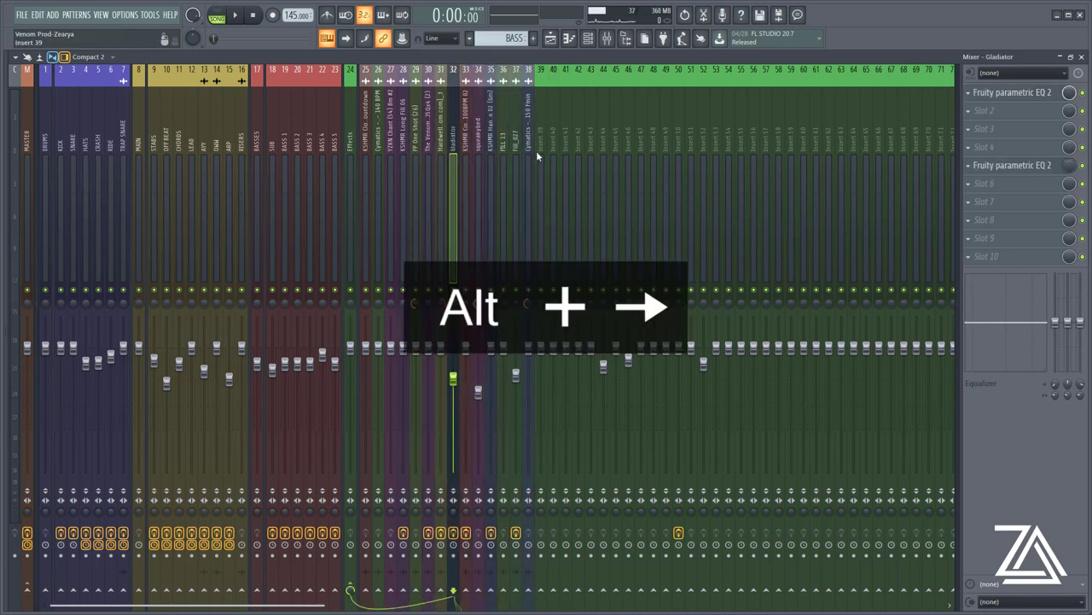
{"action": "key", "text": "alt+Left"}
{"action": "key", "text": "alt+Left"}
{"action": "key", "text": "alt+Left"}
{"action": "key", "text": "alt+Left"}
{"action": "key", "text": "alt+Left"}
{"action": "key", "text": "alt+Left"}
{"action": "key", "text": "alt+Left"}
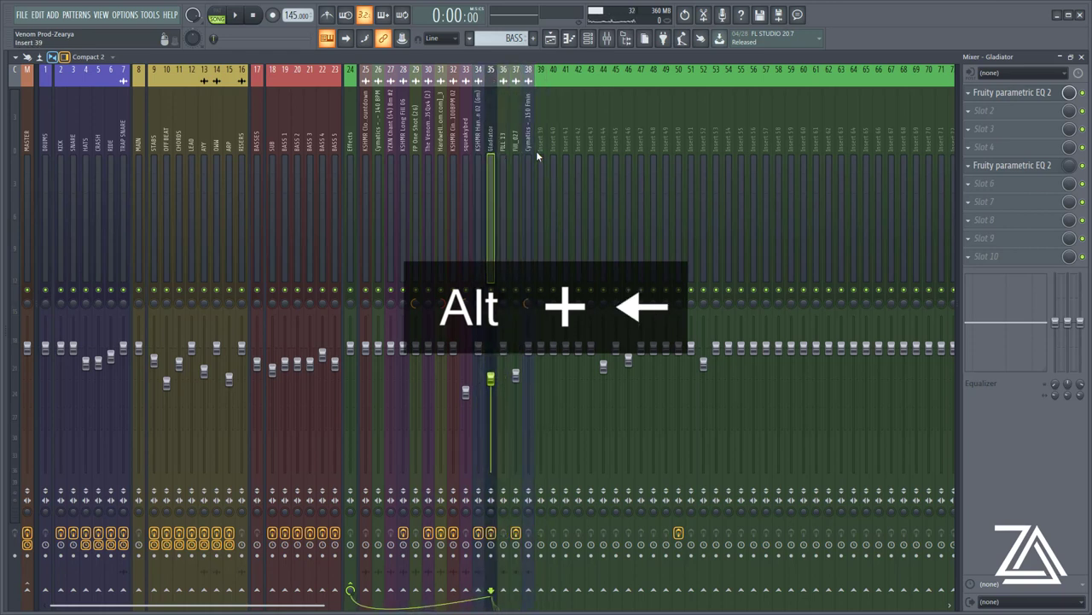
{"action": "key", "text": "alt+Right"}
{"action": "key", "text": "alt+Right"}
{"action": "key", "text": "alt+Right"}
{"action": "key", "text": "alt+Right"}
{"action": "key", "text": "alt+Right"}
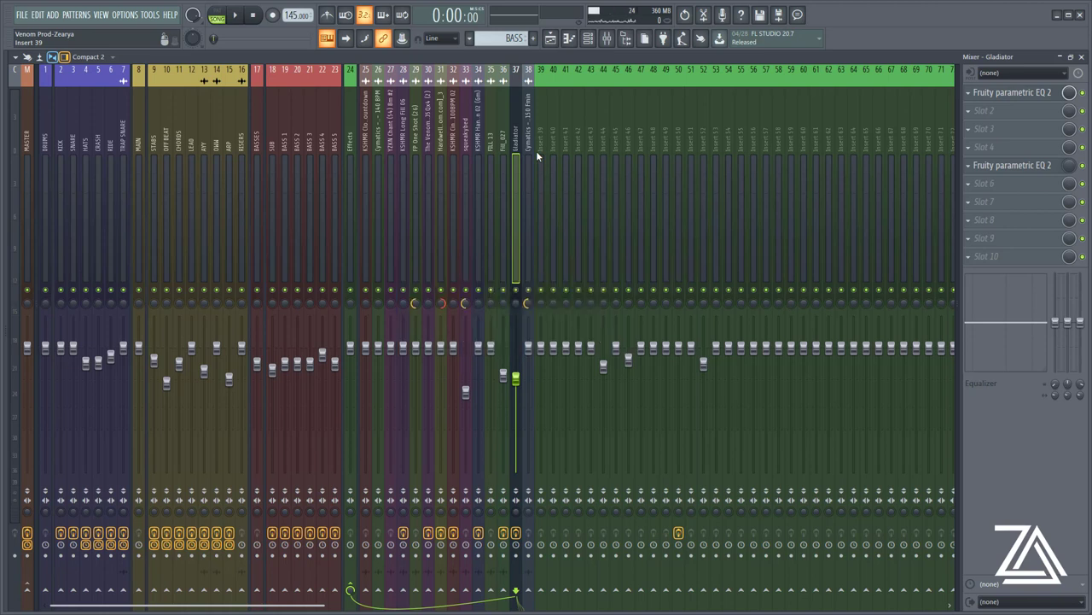
{"action": "key", "text": "alt+Left"}
{"action": "key", "text": "alt+Left"}
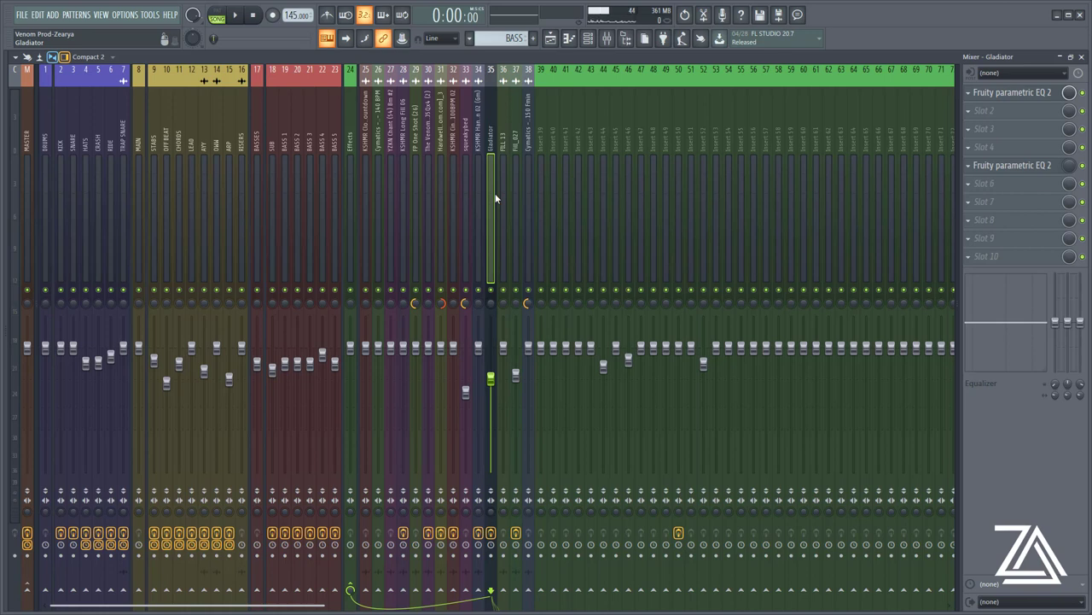
Move the Gladiator track right among the empty inserts and back left to position 25, directly after Effects
{"action": "key", "text": "alt+Right"}
{"action": "key", "text": "alt+Right"}
{"action": "key", "text": "alt+Right"}
{"action": "key", "text": "alt+Right"}
{"action": "key", "text": "alt+Right"}
{"action": "key", "text": "alt+Right"}
{"action": "key", "text": "alt+Right"}
{"action": "key", "text": "alt+Right"}
{"action": "key", "text": "alt+Right"}
{"action": "key", "text": "alt+Left"}
{"action": "key", "text": "alt+Left"}
{"action": "key", "text": "alt+Left"}
{"action": "key", "text": "alt+Left"}
{"action": "key", "text": "alt+Left"}
{"action": "key", "text": "alt+Left"}
{"action": "key", "text": "alt+Left"}
{"action": "key", "text": "alt+Left"}
{"action": "key", "text": "alt+Left"}
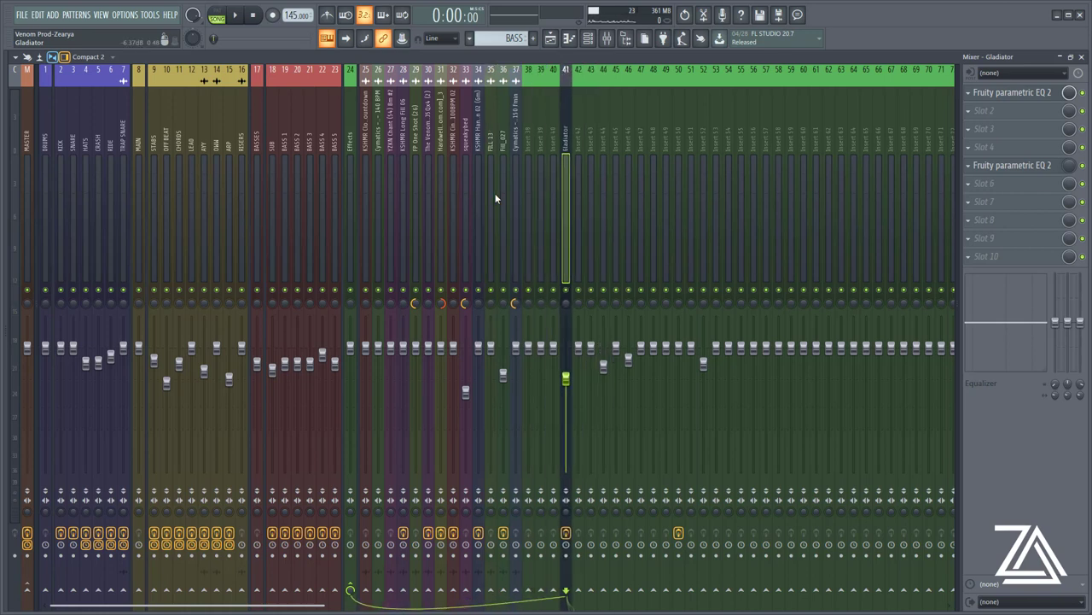
{"action": "key", "text": "alt+Left"}
{"action": "key", "text": "alt+Left"}
{"action": "key", "text": "alt+Left"}
{"action": "key", "text": "alt+Left"}
{"action": "key", "text": "alt+Left"}
{"action": "key", "text": "alt+Left"}
{"action": "key", "text": "alt+Left"}
{"action": "key", "text": "alt+Left"}
{"action": "key", "text": "alt+Left"}
{"action": "key", "text": "alt+Left"}
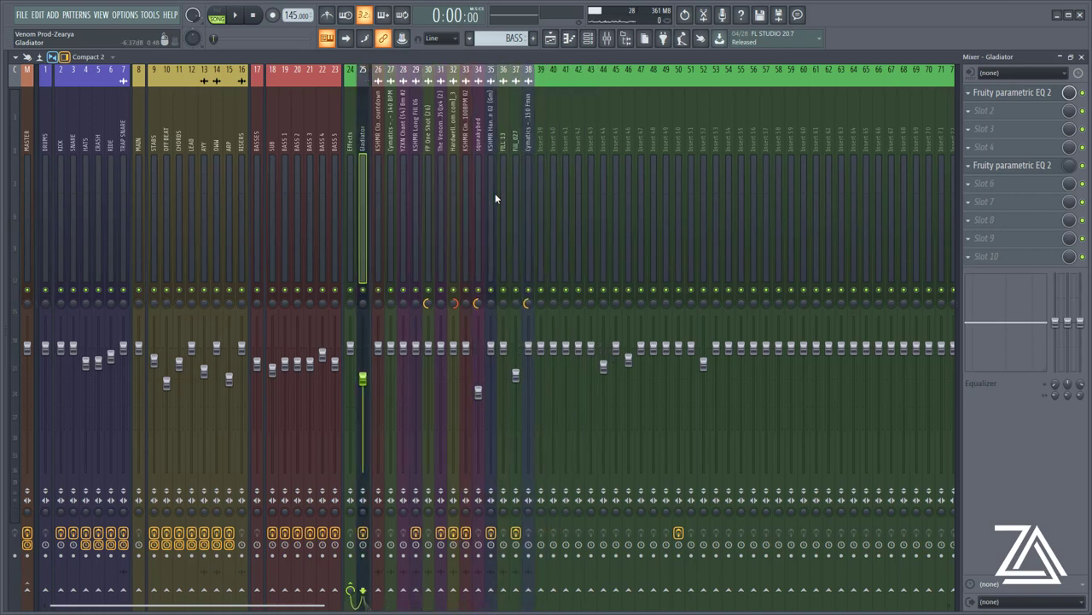
Move the Gladiator track right to position 38, just before Insert 39
{"action": "key", "text": "alt+Right"}
{"action": "key", "text": "alt+Right"}
{"action": "key", "text": "alt+Right"}
{"action": "key", "text": "alt+Right"}
{"action": "key", "text": "alt+Right"}
{"action": "key", "text": "alt+Right"}
{"action": "key", "text": "alt+Right"}
{"action": "key", "text": "alt+Right"}
{"action": "key", "text": "alt+Right"}
{"action": "key", "text": "alt+Right"}
{"action": "key", "text": "alt+Right"}
{"action": "key", "text": "alt+Right"}
{"action": "key", "text": "alt+Right"}
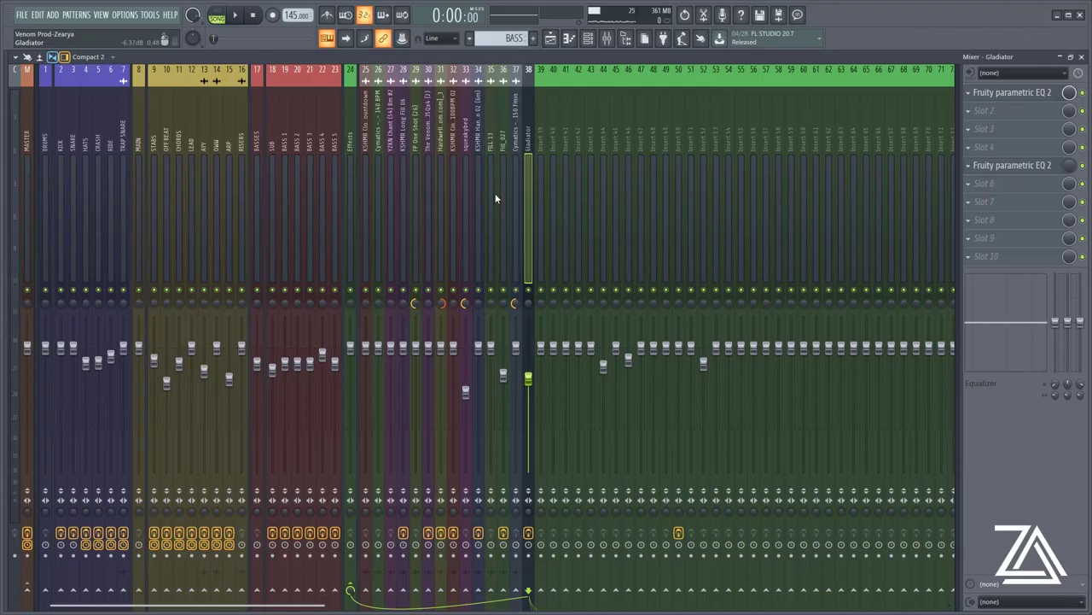
Select the MAIN track in the mixer
{"action": "left_click_drag", "start_coordinate": [256, 183], "coordinate": [224, 199]}
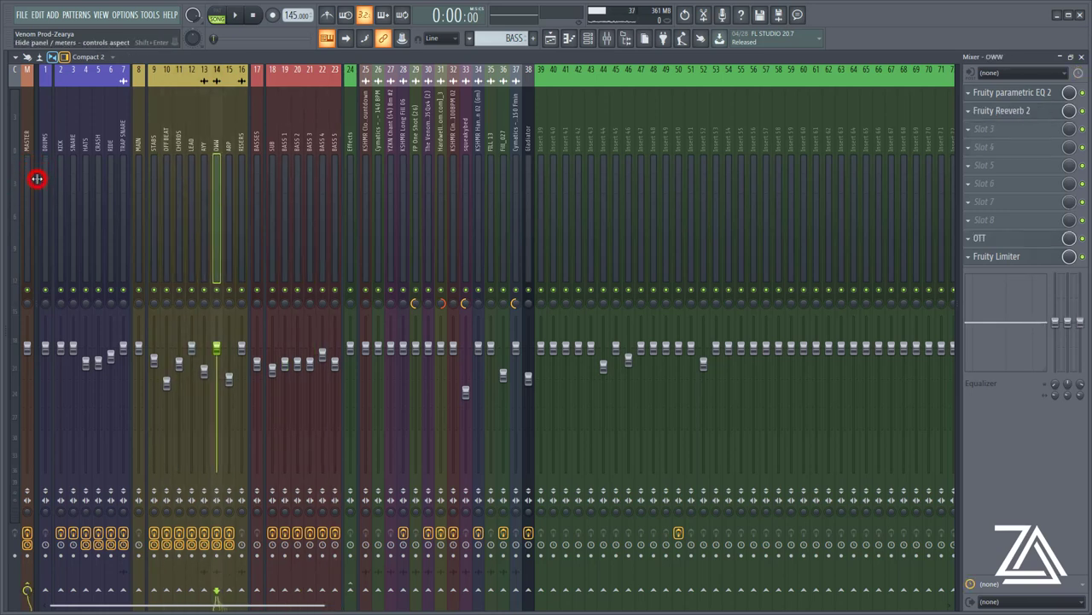
{"action": "left_click_drag", "start_coordinate": [36, 178], "coordinate": [163, 231]}
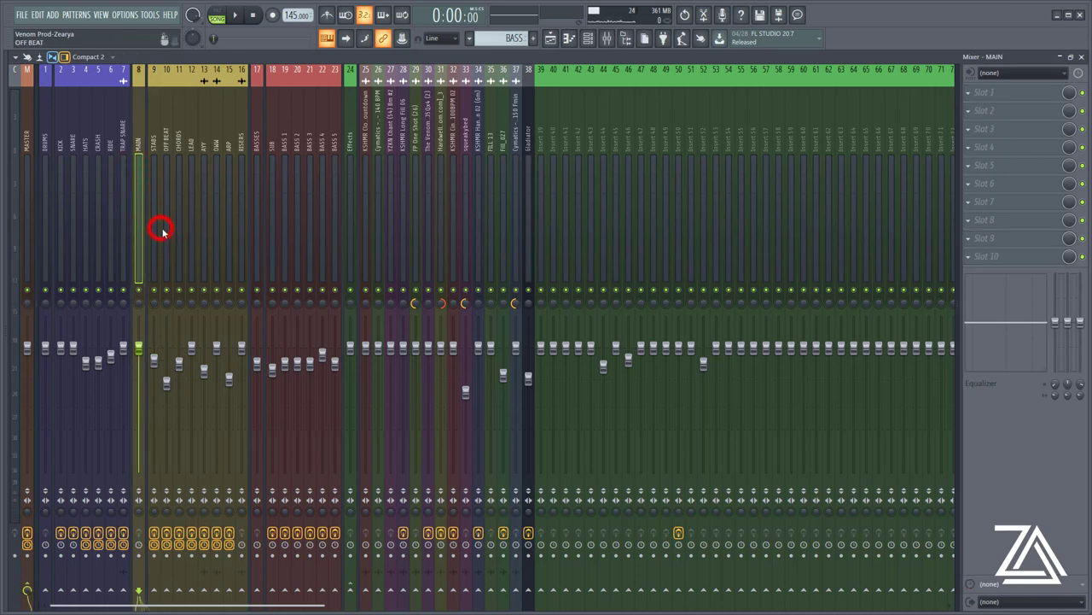
Select all tracks from STABS through RISERS and route them only to the MAIN track
{"action": "left_click", "coordinate": [162, 230]}
{"action": "left_click", "coordinate": [242, 231]}
{"action": "left_click", "coordinate": [216, 232]}
{"action": "left_click", "coordinate": [205, 231]}
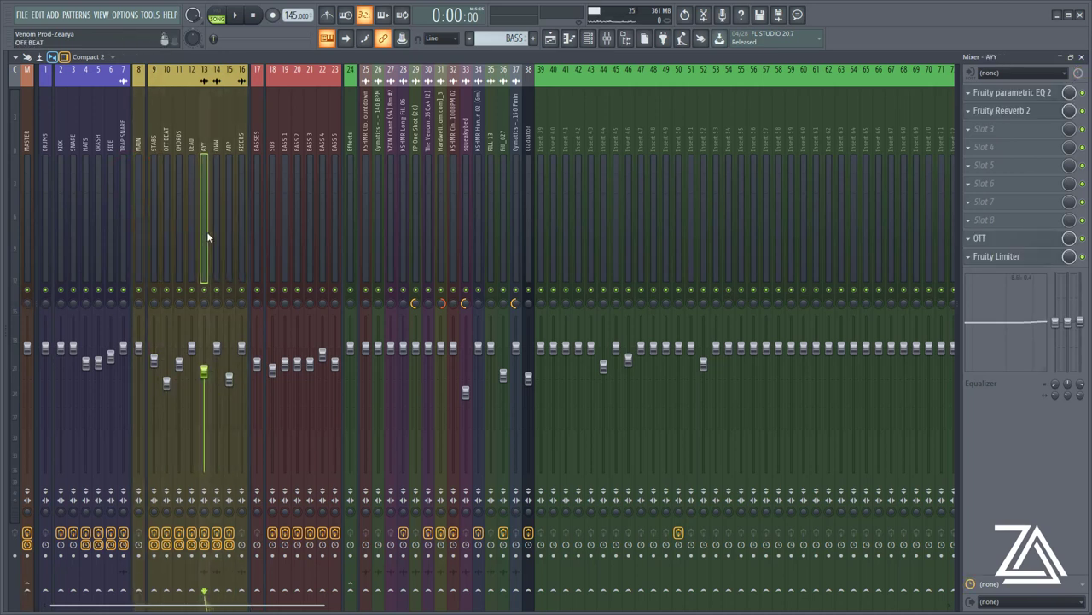
{"action": "left_click", "coordinate": [216, 232]}
{"action": "left_click", "coordinate": [229, 232]}
{"action": "left_click", "coordinate": [239, 232]}
{"action": "left_click_drag", "start_coordinate": [224, 231], "coordinate": [156, 231]}
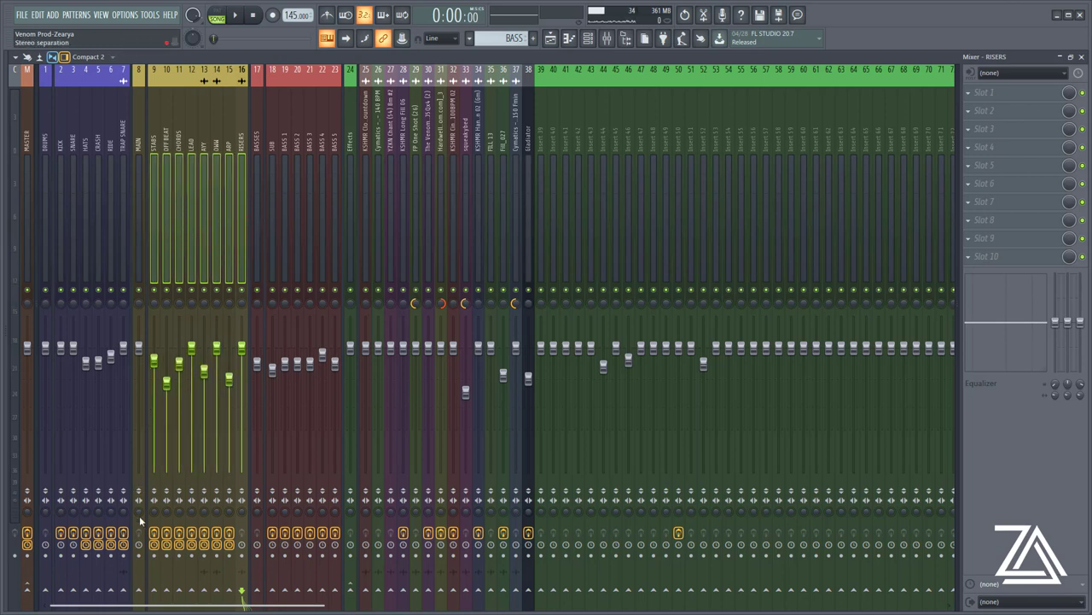
{"action": "right_click", "coordinate": [141, 592]}
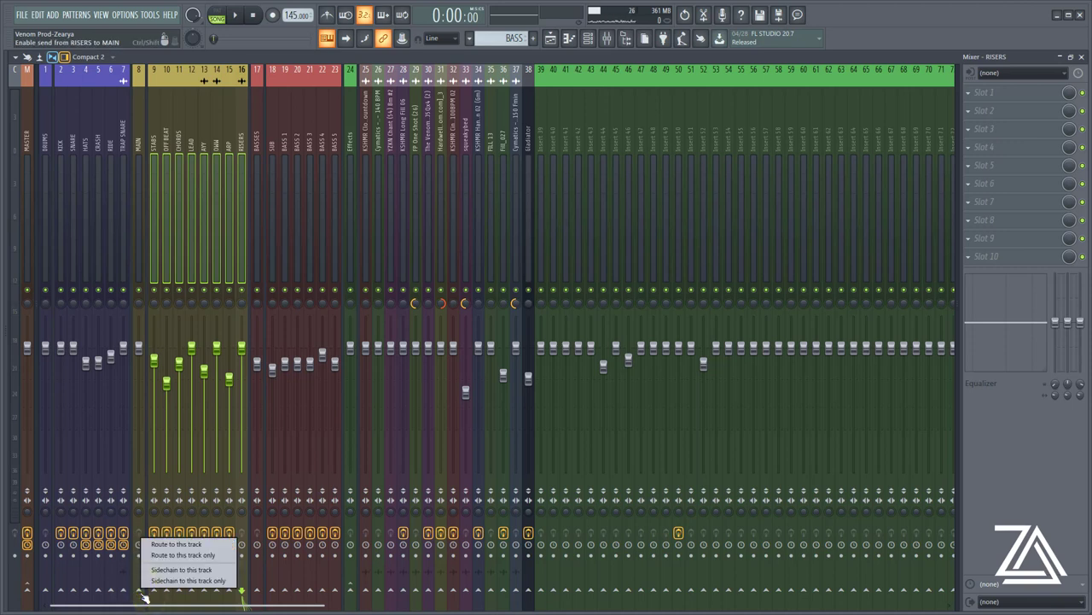
{"action": "left_click", "coordinate": [185, 556]}
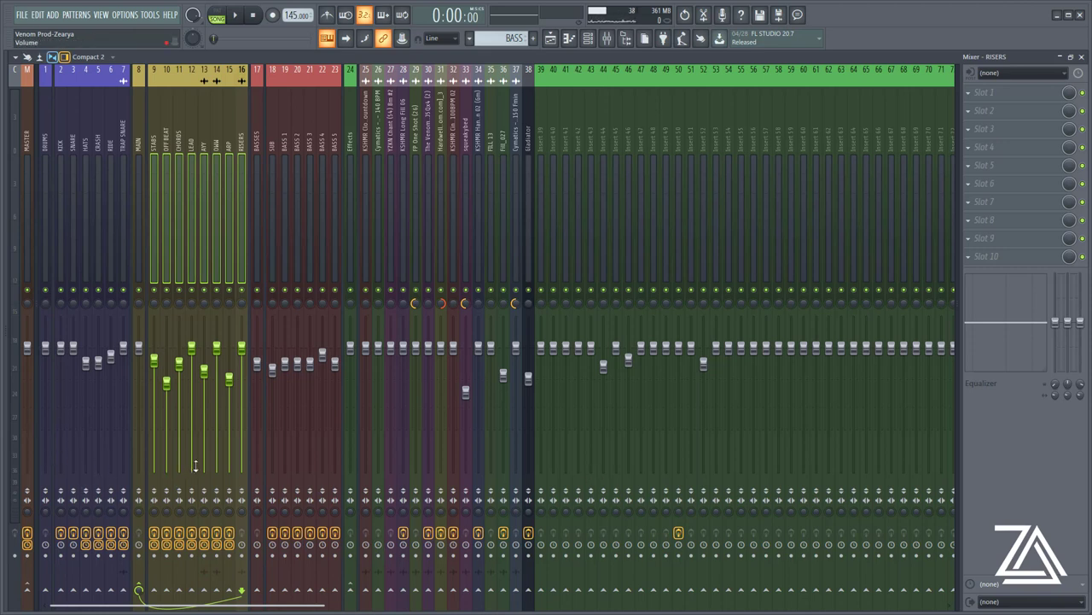
Inspect the output routing of the LEAD, STABS and MAIN tracks
{"action": "left_click", "coordinate": [190, 239]}
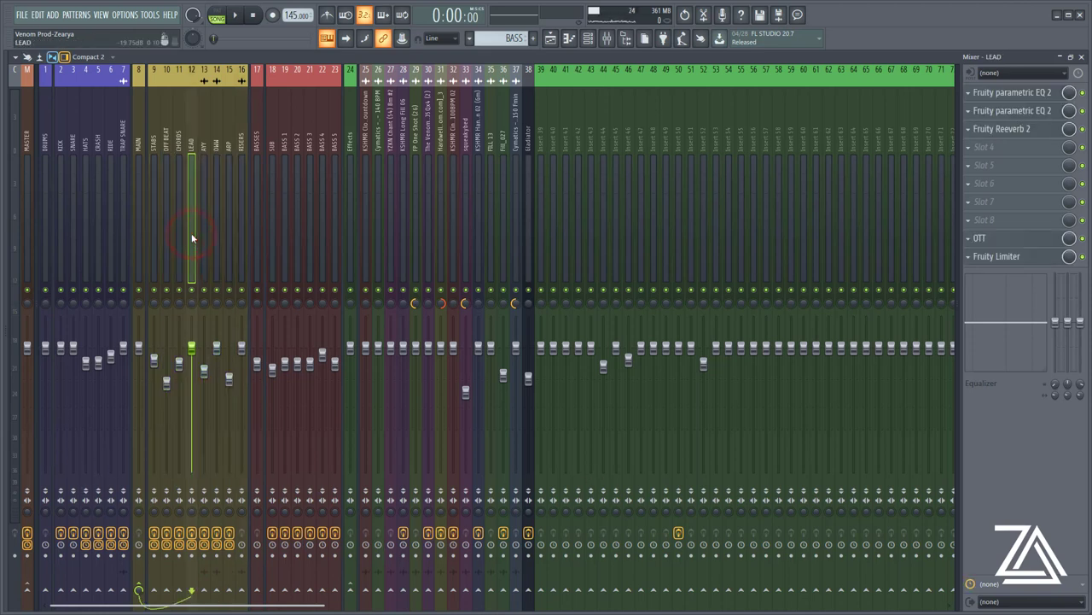
{"action": "left_click", "coordinate": [151, 235]}
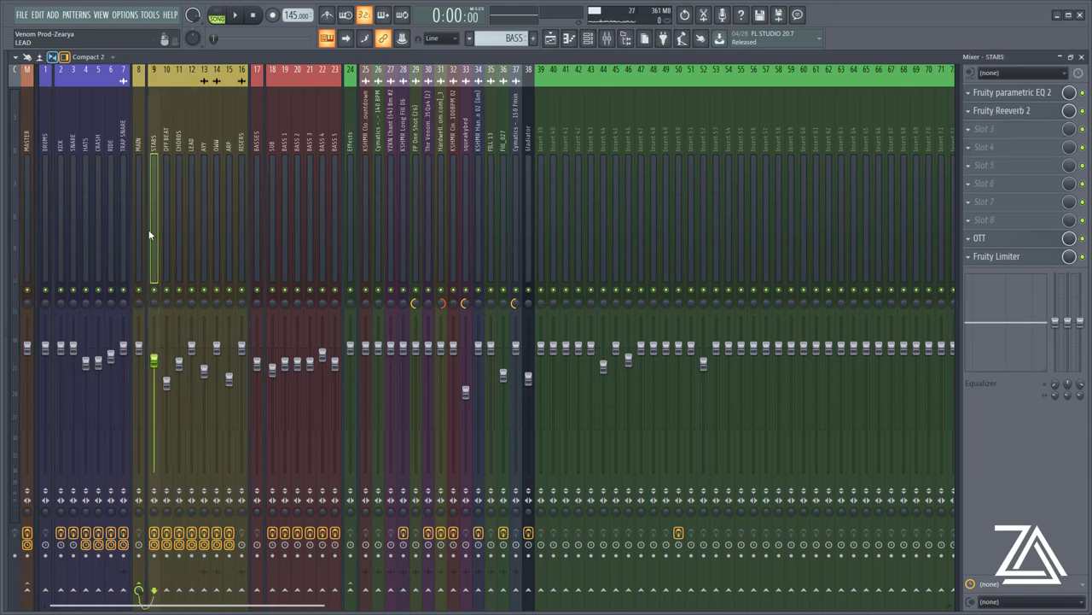
{"action": "left_click", "coordinate": [139, 231]}
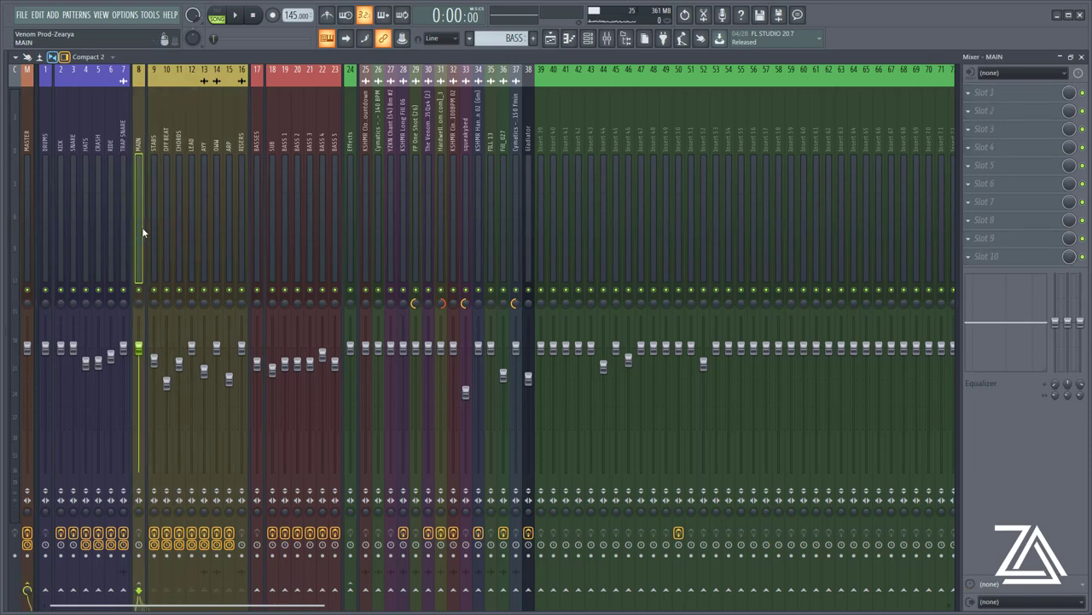
Lower the MAIN fader to about -1.9 dB with STABS soloed, and play back the song briefly
{"action": "left_click", "coordinate": [151, 215]}
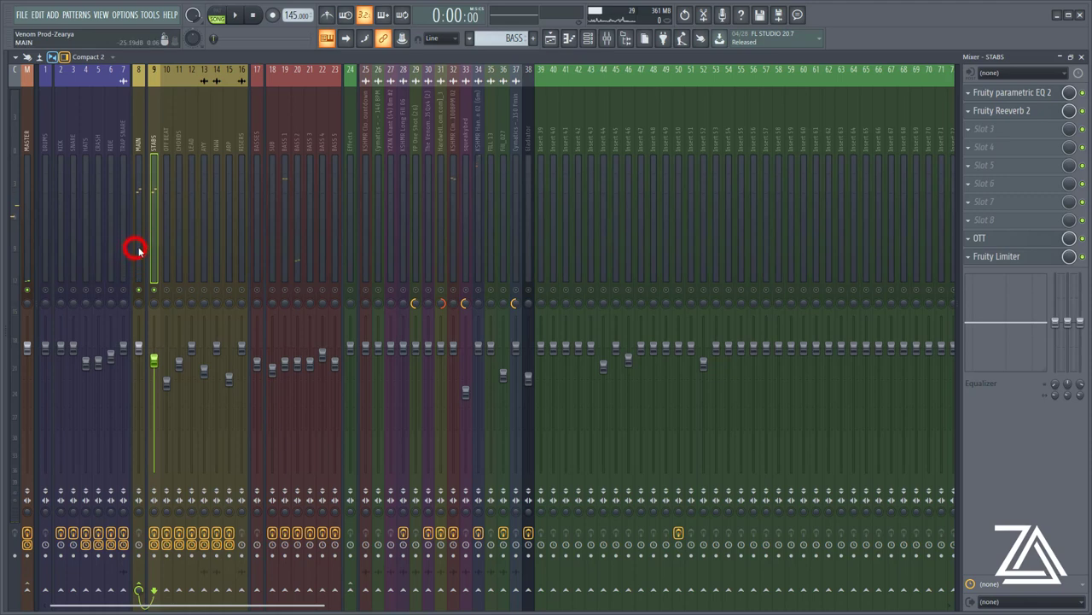
{"action": "left_click", "coordinate": [137, 249]}
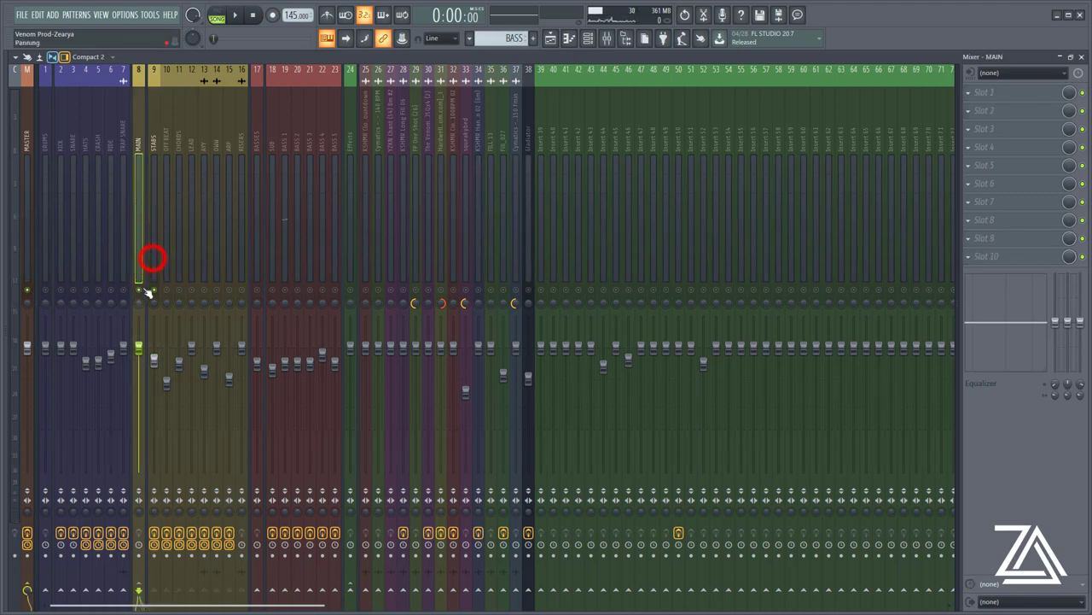
{"action": "left_click", "coordinate": [152, 258]}
{"action": "mouse_move", "coordinate": [137, 354]}
{"action": "left_mouse_down"}
{"action": "mouse_move", "coordinate": [138, 437]}
{"action": "mouse_move", "coordinate": [138, 357]}
{"action": "left_mouse_up"}
{"action": "key", "text": "space"}
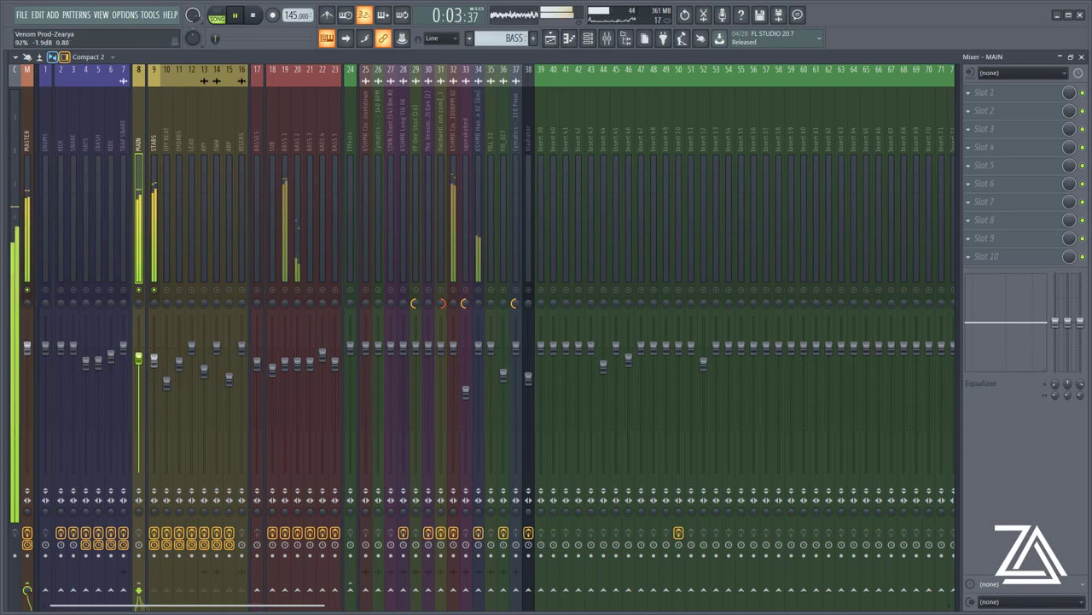
{"action": "key", "text": "space"}
Solo the SUB track alone, and switch the solo to other bass tracks, including BASS 4
{"action": "left_click", "coordinate": [152, 243]}
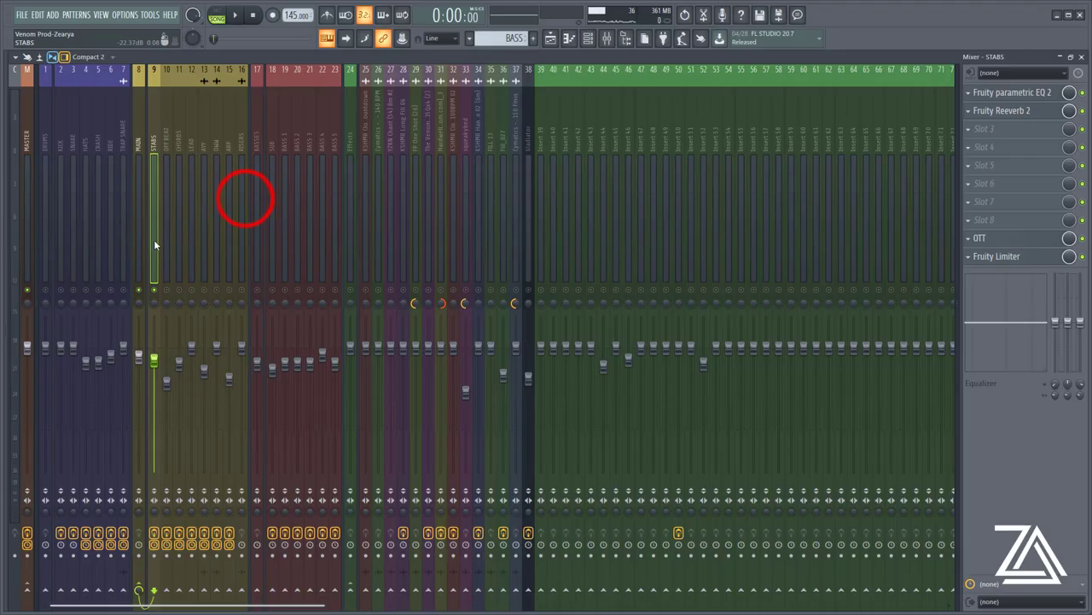
{"action": "left_click", "coordinate": [242, 205]}
{"action": "left_click", "coordinate": [273, 214]}
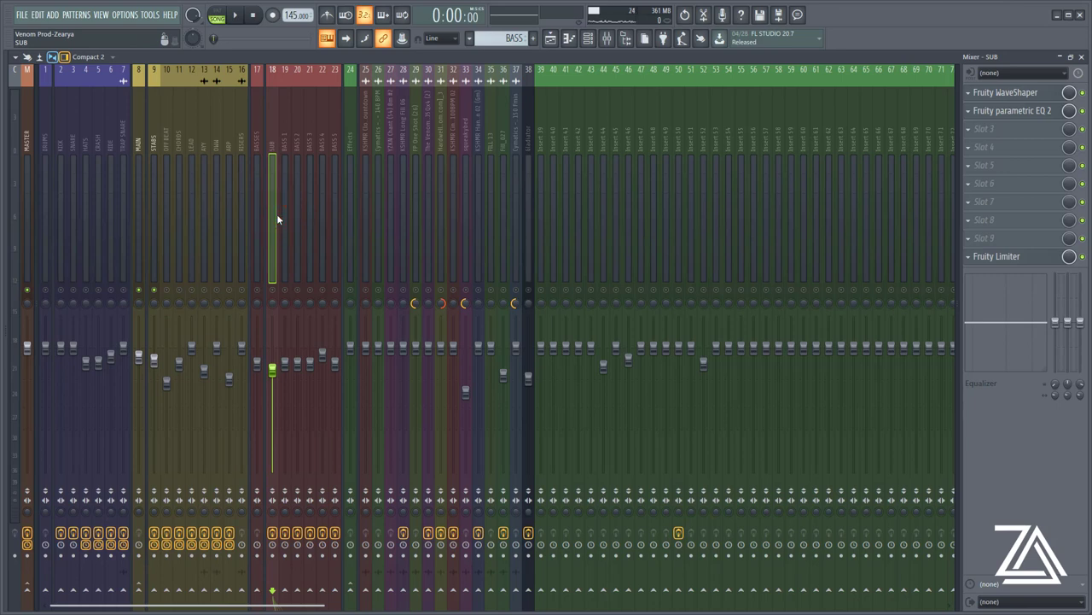
{"action": "left_click", "coordinate": [275, 291]}
{"action": "left_click", "coordinate": [277, 295]}
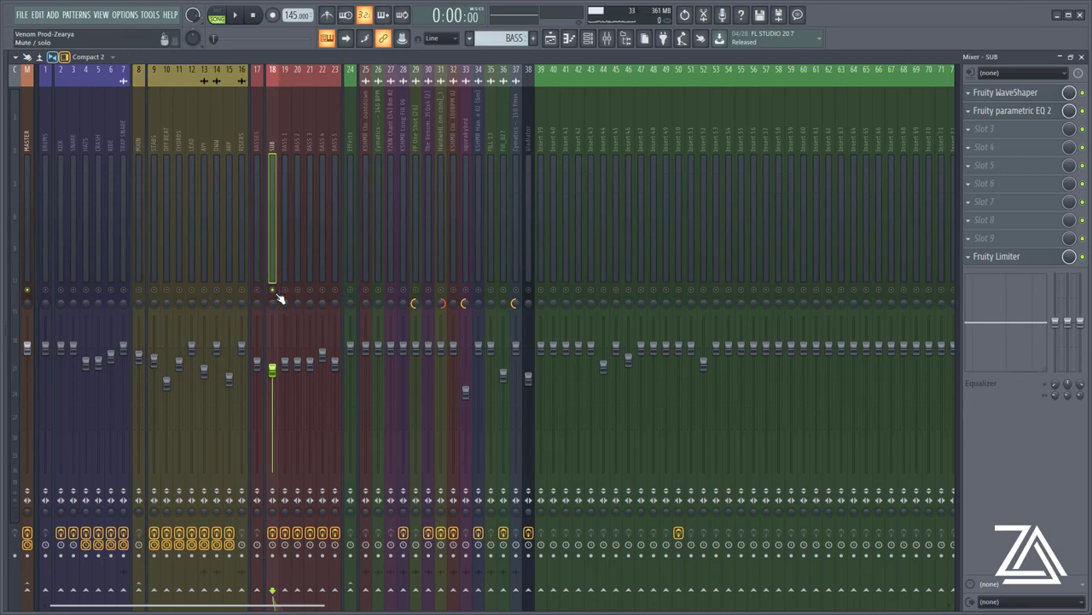
{"action": "left_click", "coordinate": [298, 292]}
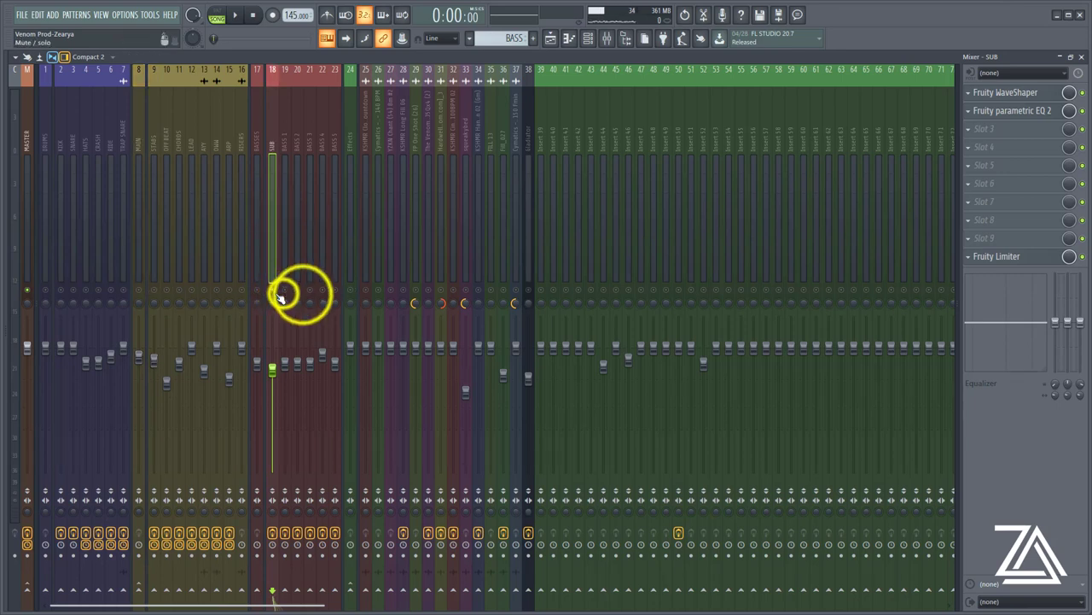
{"action": "left_click", "coordinate": [324, 291]}
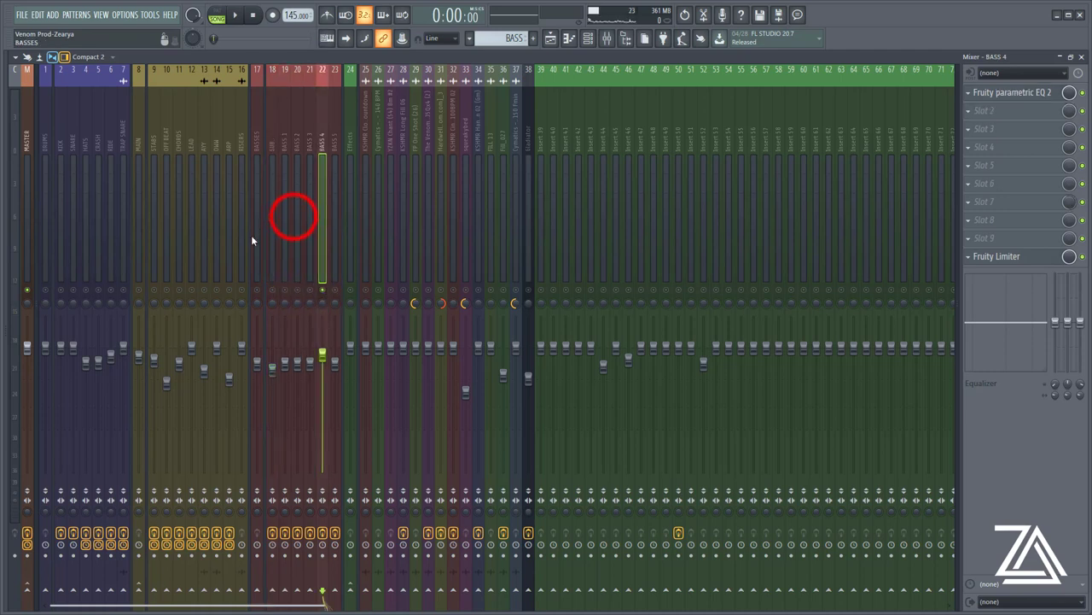
Move the solo to OFF BEAT, browse the ARP and bass tracks, and restore all tracks to audible
{"action": "left_click", "coordinate": [293, 216]}
{"action": "left_click", "coordinate": [165, 208]}
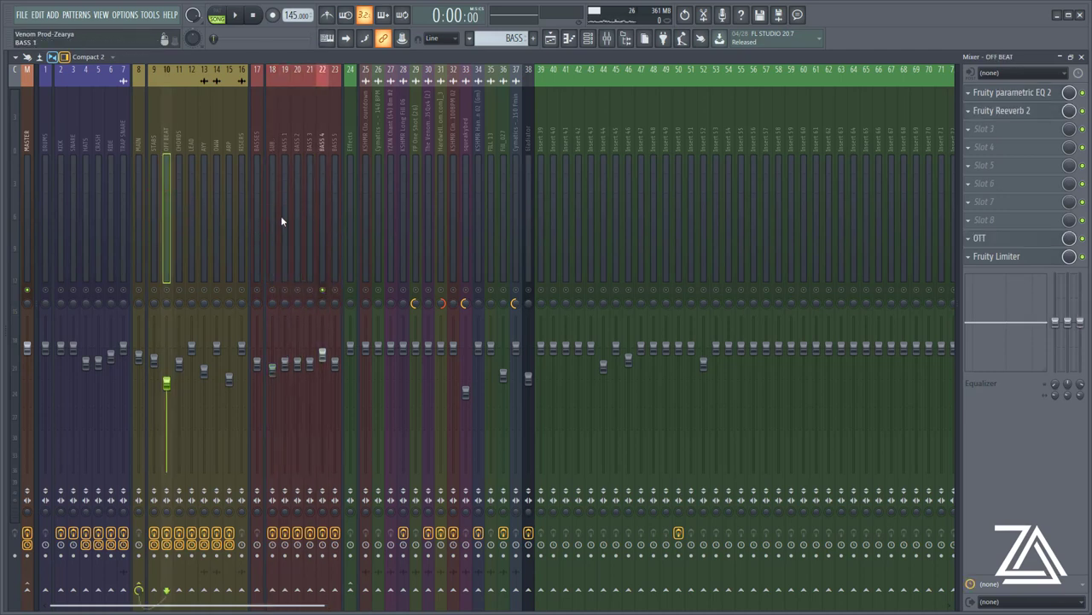
{"action": "left_click", "coordinate": [229, 215]}
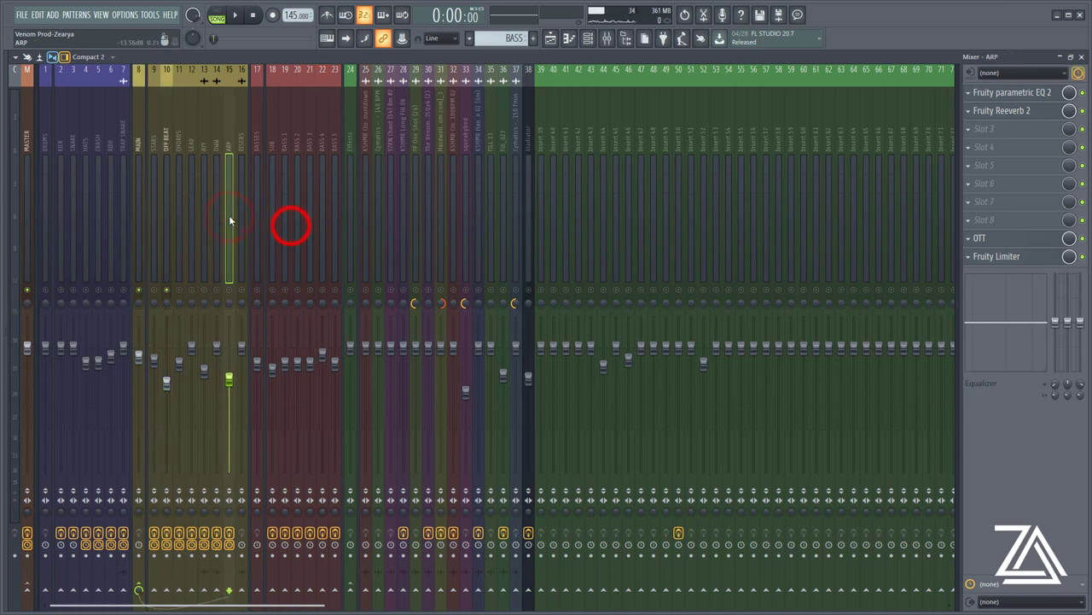
{"action": "left_click", "coordinate": [290, 229]}
{"action": "left_click", "coordinate": [312, 232]}
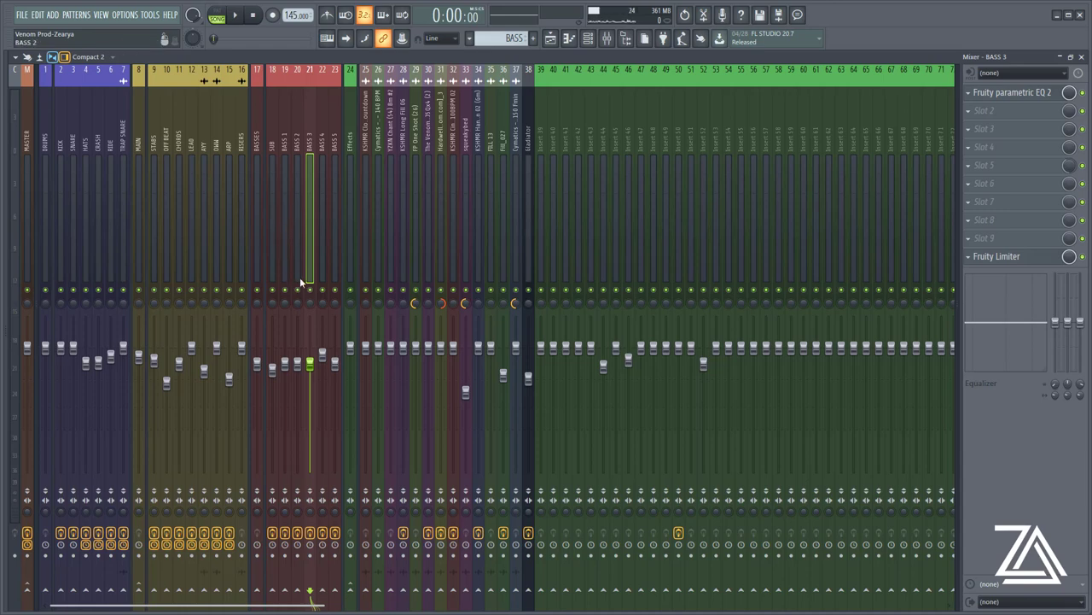
Solo the MAIN bus together with the tracks routed into it, and restore all tracks to audible
{"action": "left_click", "coordinate": [190, 239]}
{"action": "left_click", "coordinate": [162, 221]}
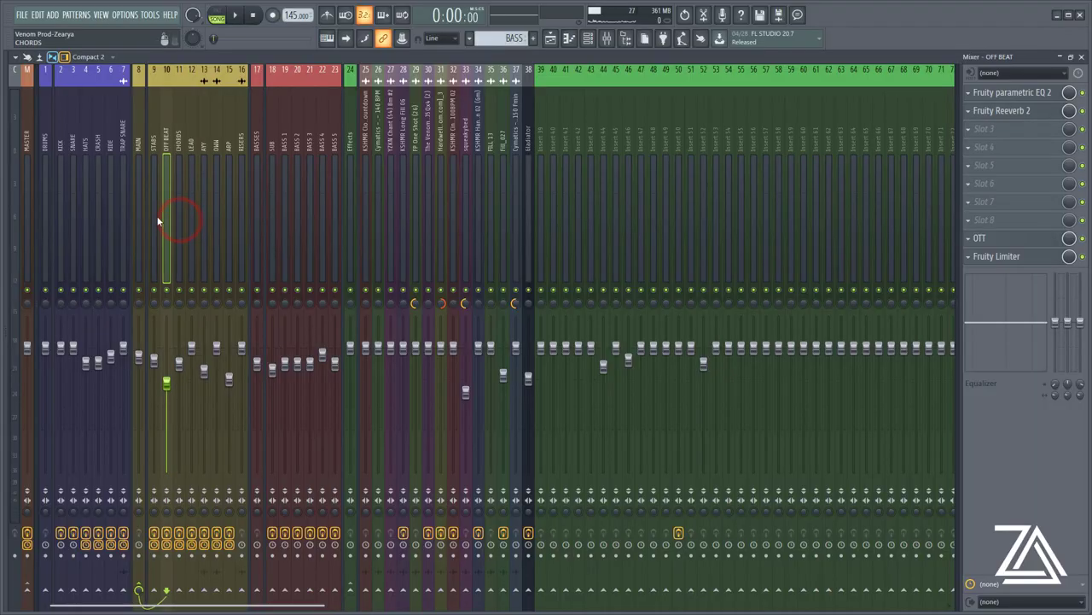
{"action": "left_click", "coordinate": [138, 200]}
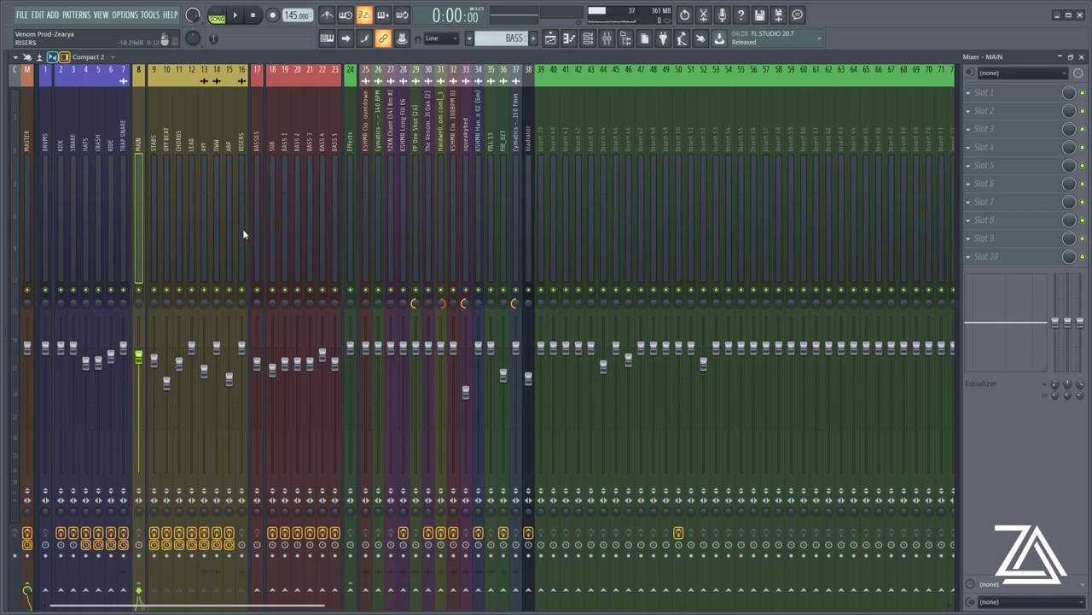
{"action": "left_click", "coordinate": [139, 289]}
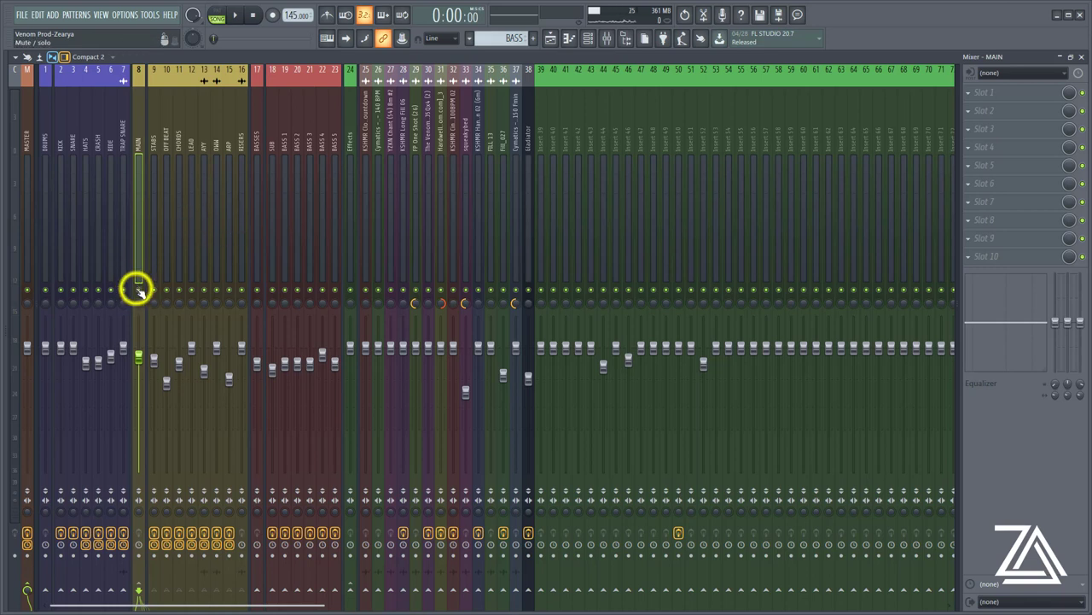
{"action": "right_click", "coordinate": [139, 289]}
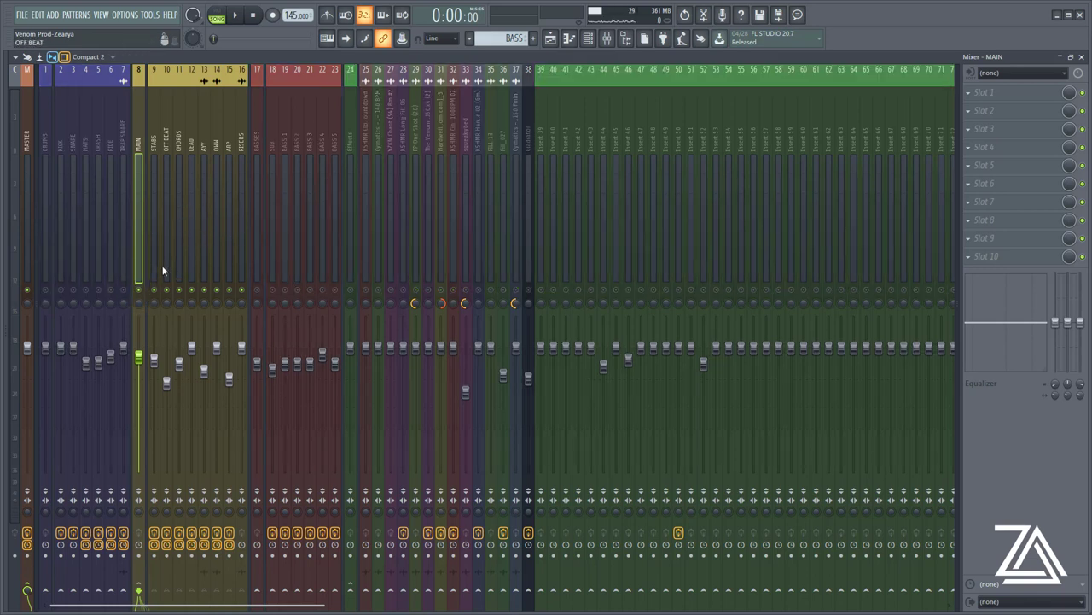
{"action": "left_click", "coordinate": [148, 265]}
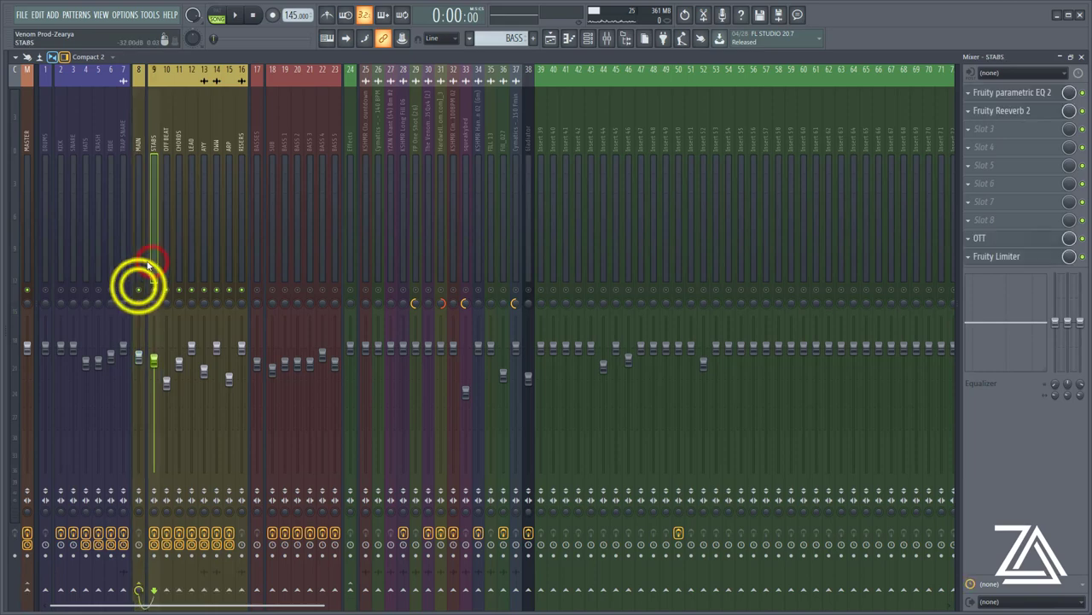
{"action": "left_click", "coordinate": [139, 261]}
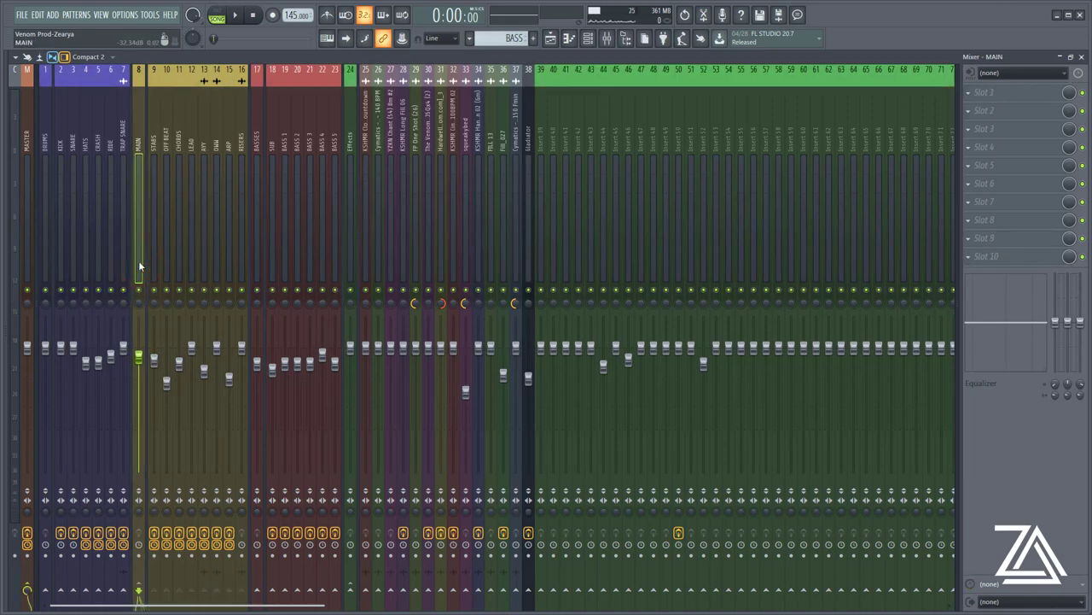
Solo MAIN with its source tracks again, clear the solo, and select the OWW track
{"action": "key", "text": "alt+s"}
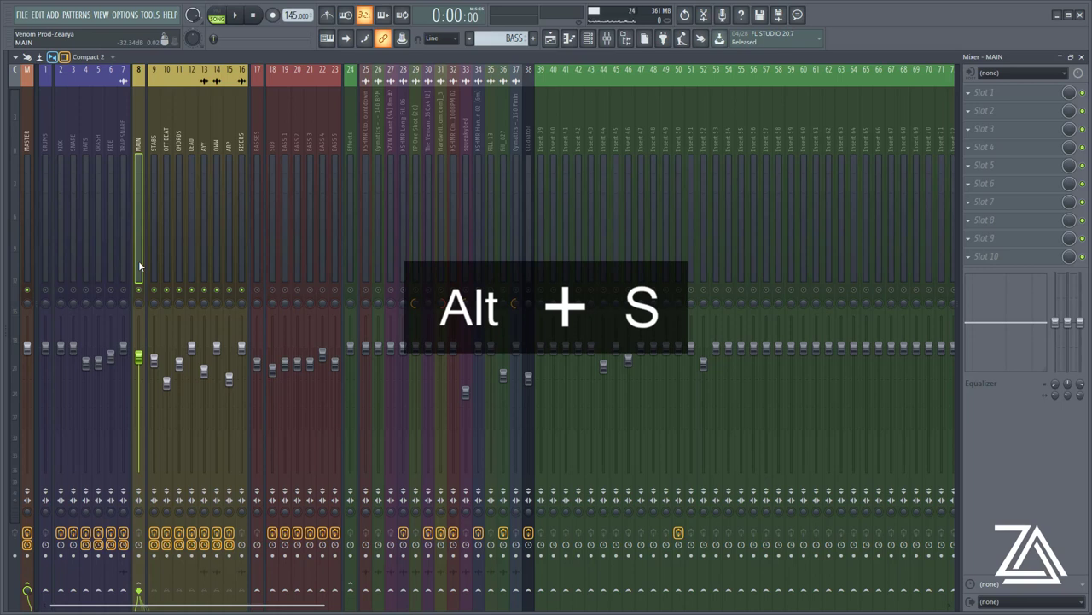
{"action": "left_click", "coordinate": [138, 261]}
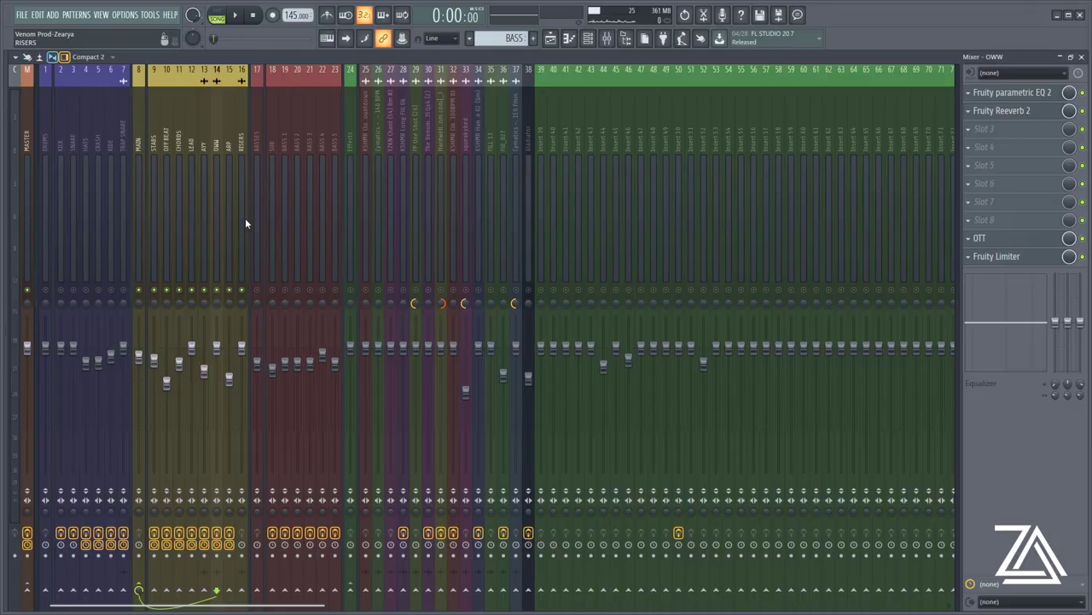
{"action": "left_click", "coordinate": [225, 291]}
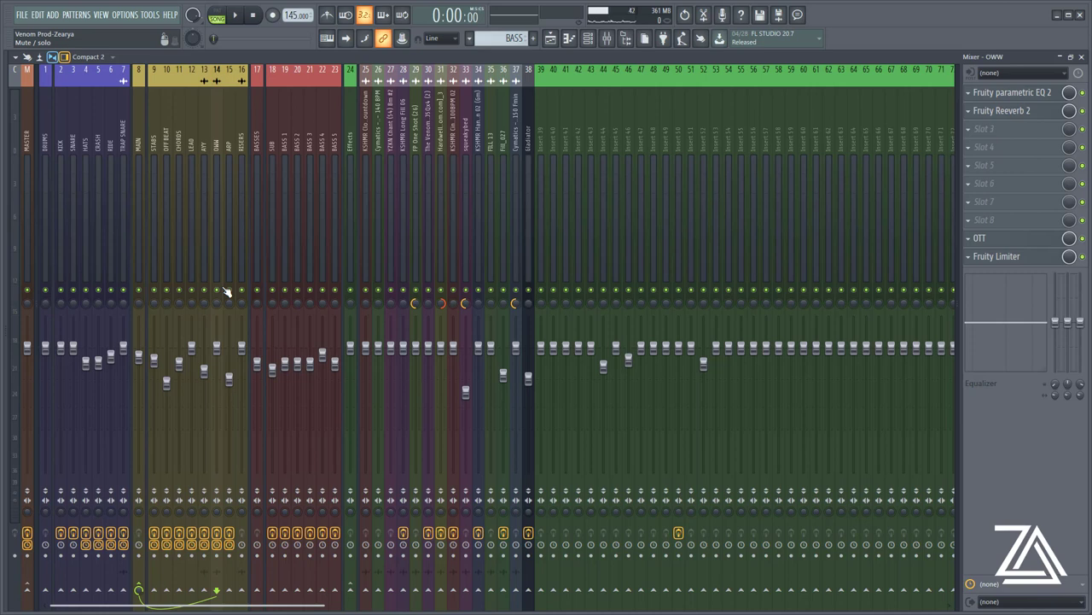
{"action": "left_click", "coordinate": [220, 345]}
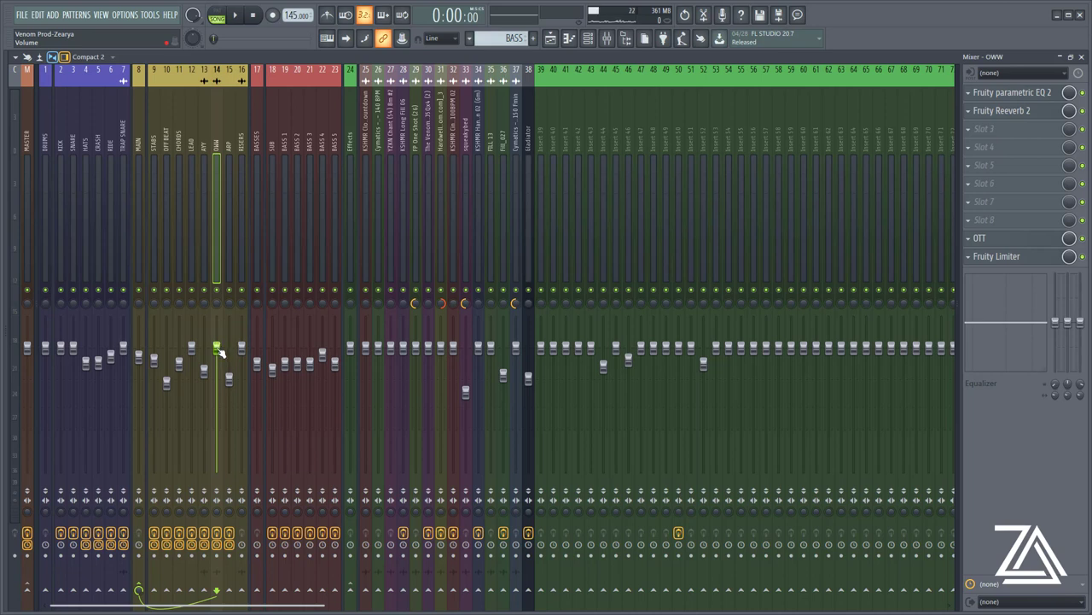
Raise the STABS fader slightly and load Fruity Send into the track's third effect slot
{"action": "left_click", "coordinate": [153, 214]}
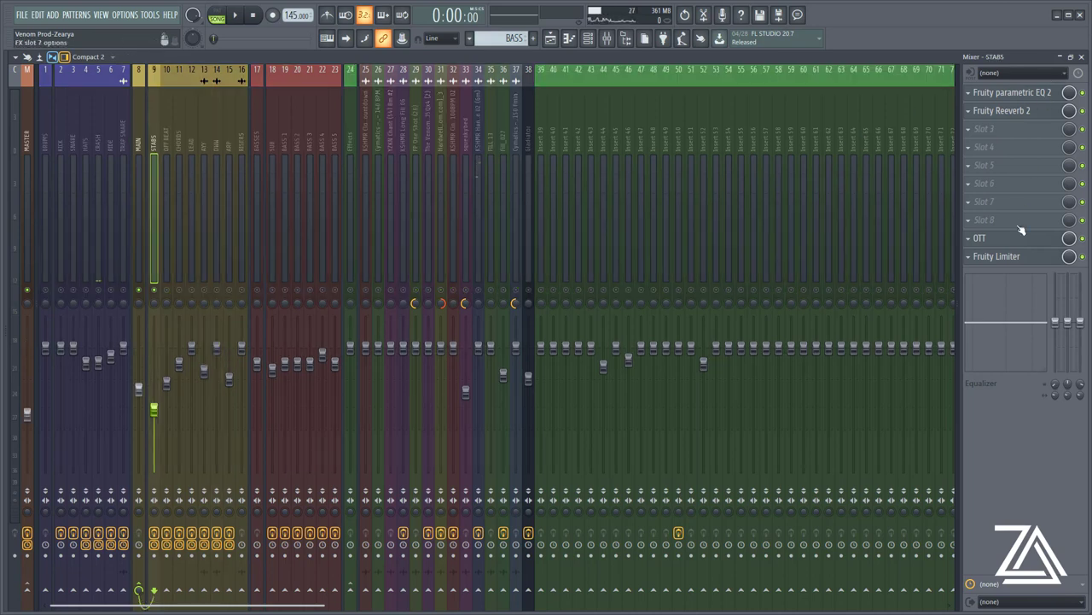
{"action": "left_click_drag", "start_coordinate": [154, 410], "coordinate": [153, 398]}
{"action": "left_click", "coordinate": [985, 166]}
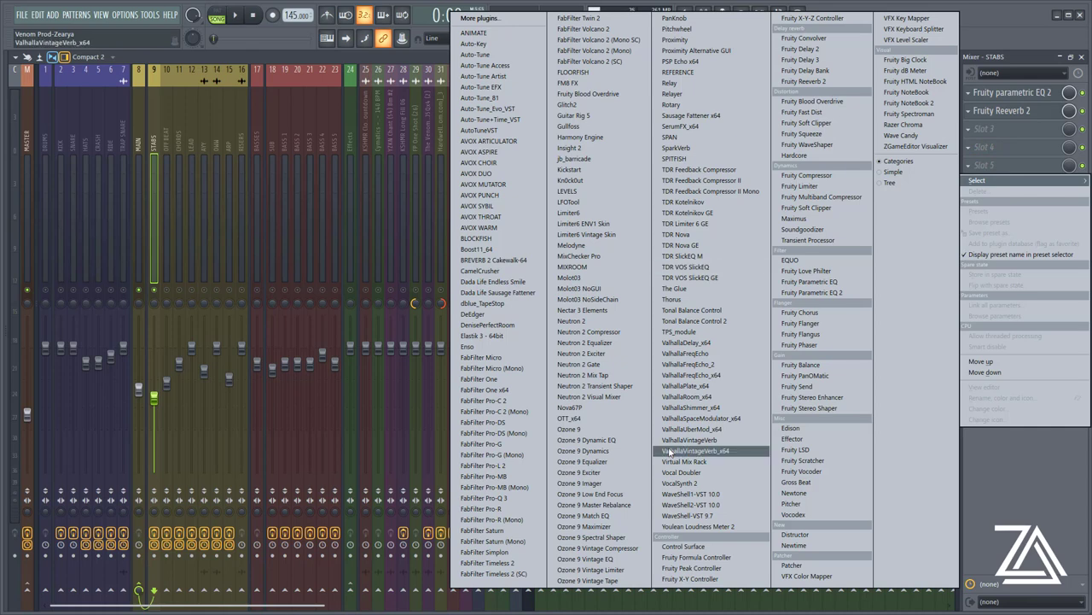
{"action": "left_click", "coordinate": [798, 386]}
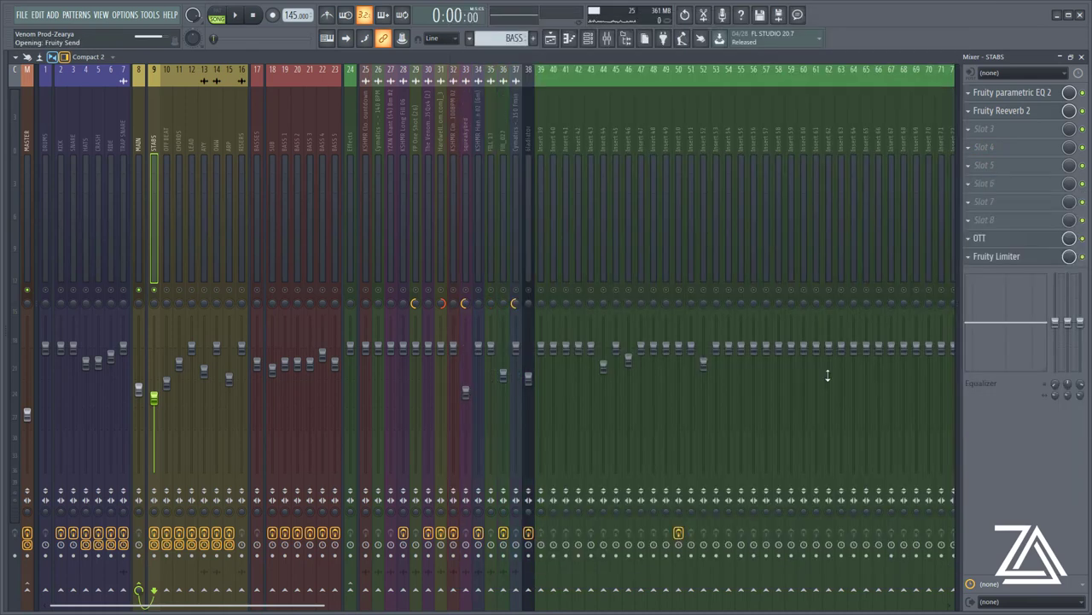
{"action": "left_click_drag", "start_coordinate": [90, 109], "coordinate": [685, 200]}
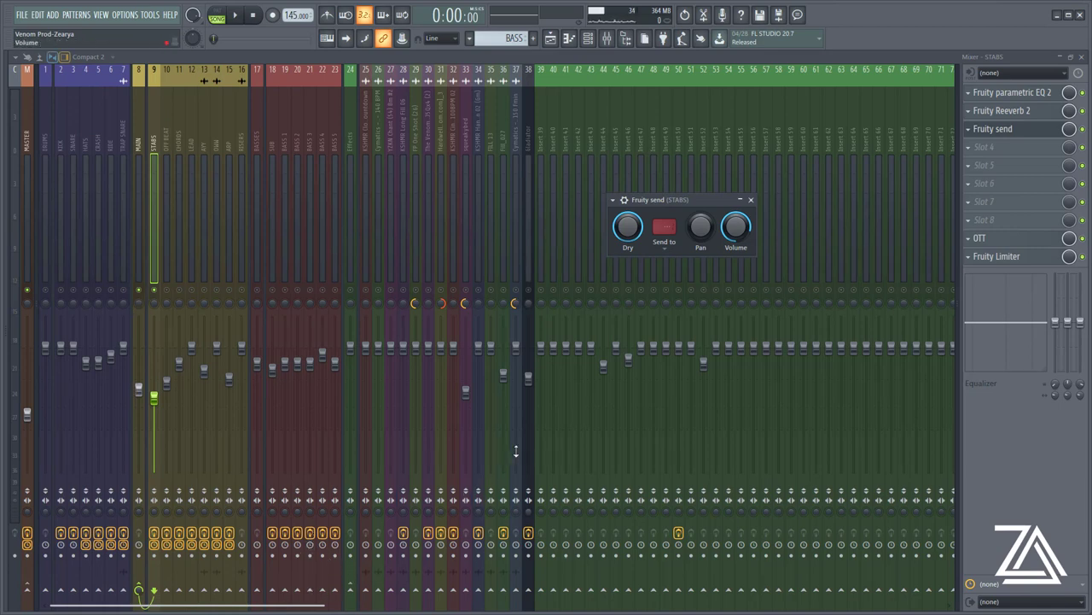
Sidechain the STABS track to Insert 39 while keeping its routing to MAIN
{"action": "left_click", "coordinate": [541, 590]}
{"action": "right_click", "coordinate": [542, 590]}
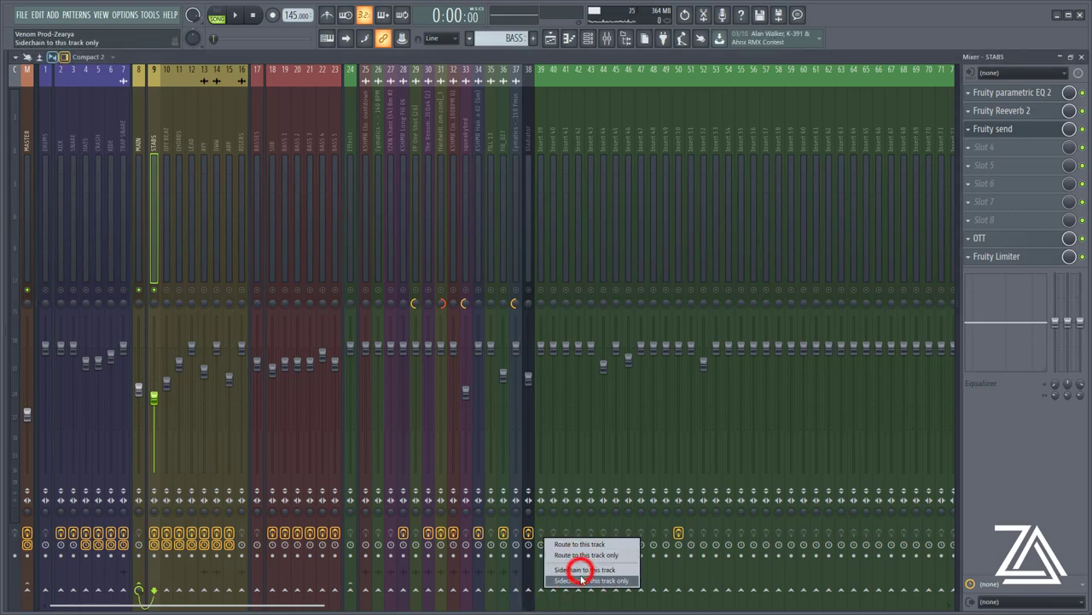
{"action": "right_click", "coordinate": [558, 54]}
Shrink the mixer window and load Fruity Reeverb 2 into the first effect slot of Insert 39
{"action": "double_click", "coordinate": [559, 56]}
{"action": "left_click", "coordinate": [549, 439]}
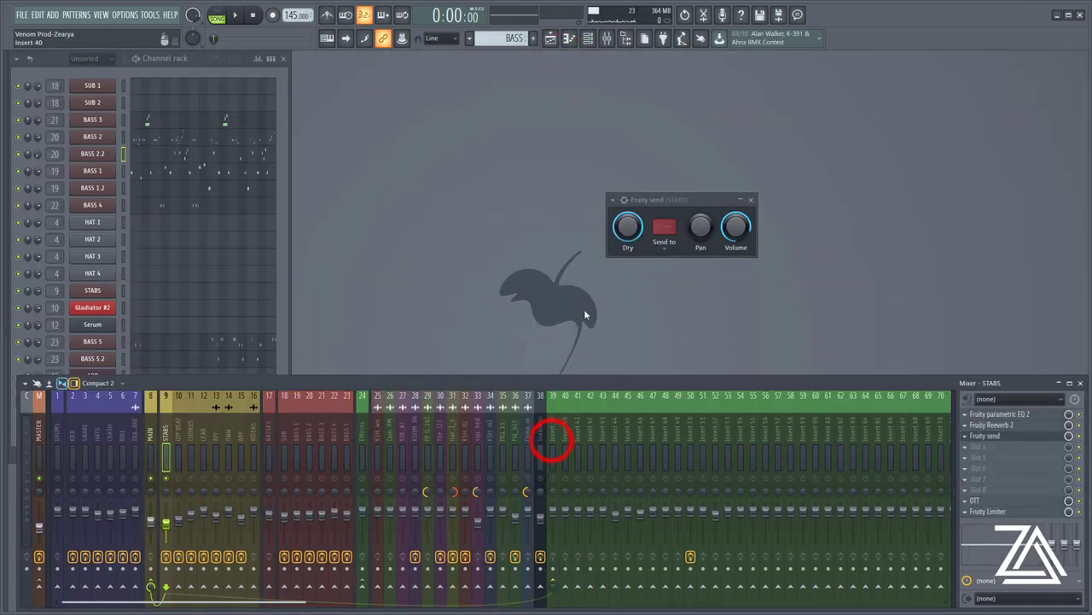
{"action": "left_click", "coordinate": [1008, 415]}
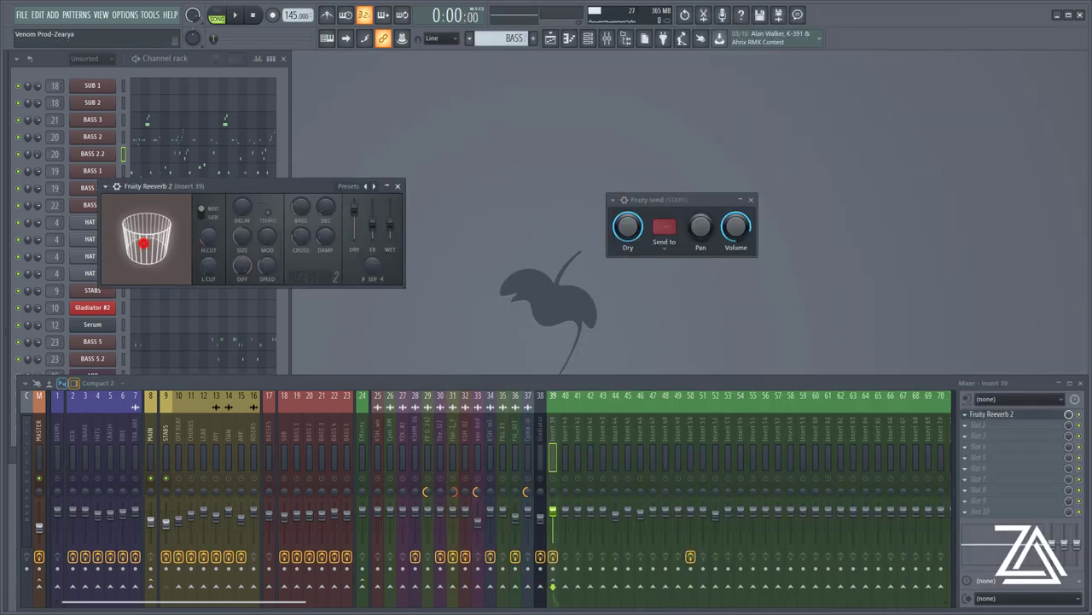
Raise the Wet level of the Fruity Reeverb 2 on Insert 39 to maximum and set the STABS Fruity Send destination to 2
{"action": "left_click", "coordinate": [393, 224]}
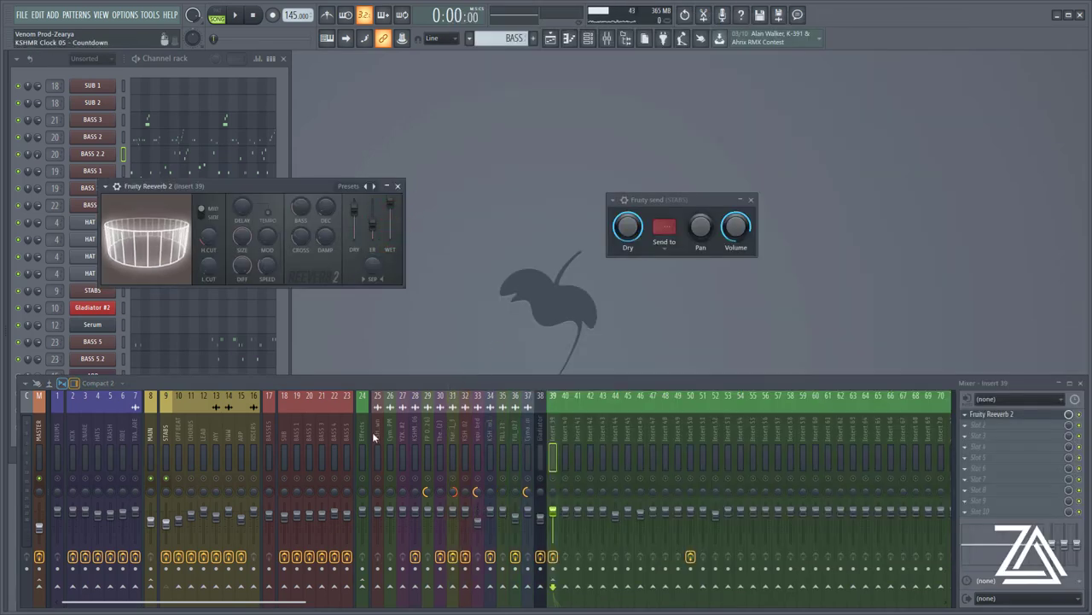
{"action": "key", "text": "space"}
{"action": "left_click", "coordinate": [162, 442]}
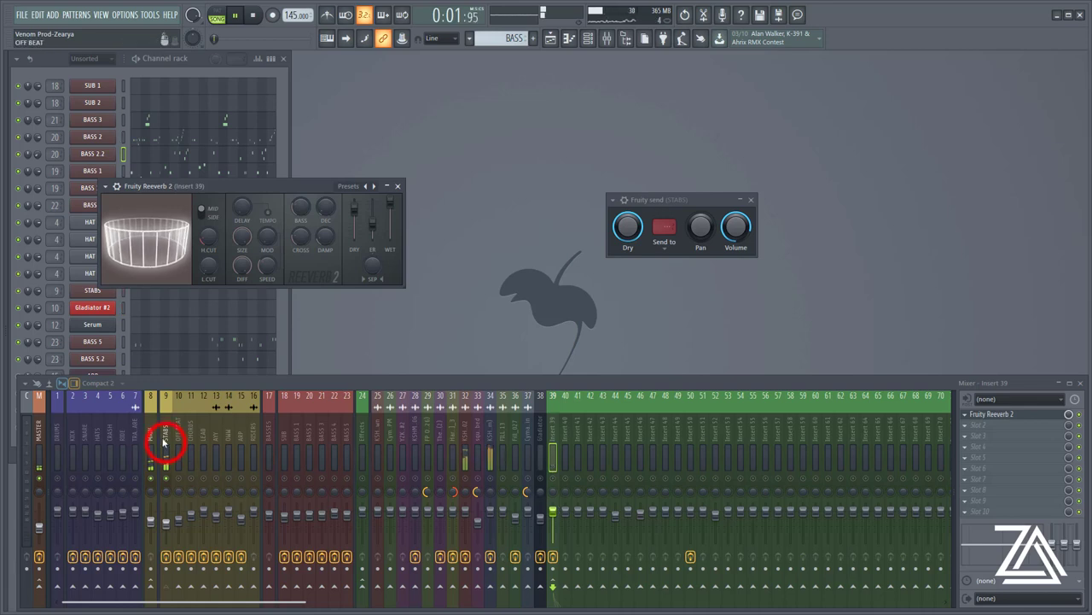
{"action": "key", "text": "space"}
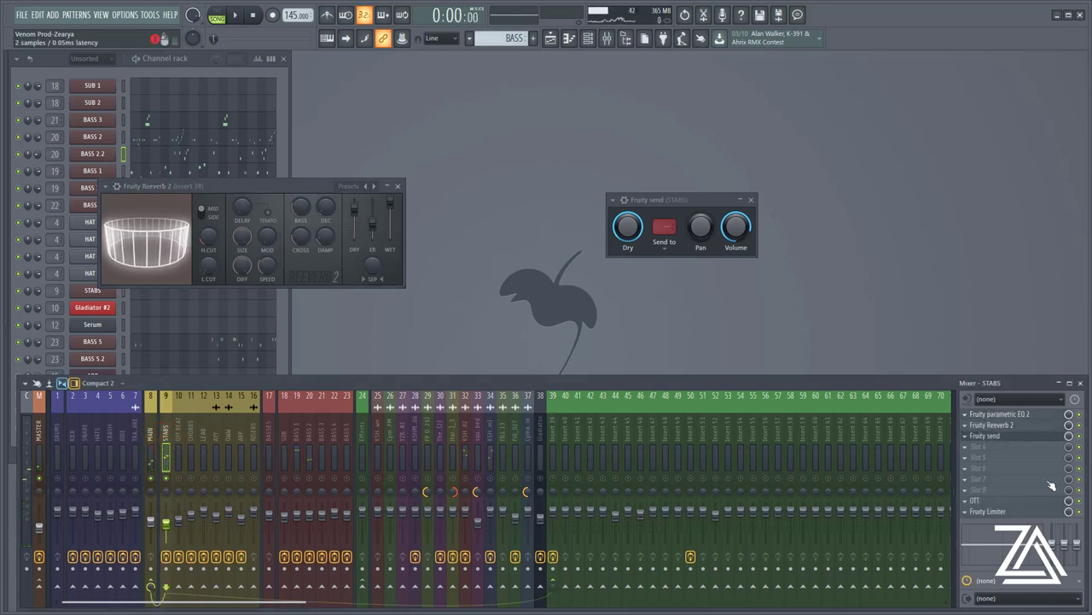
{"action": "left_click", "coordinate": [666, 229]}
{"action": "left_click", "coordinate": [685, 259]}
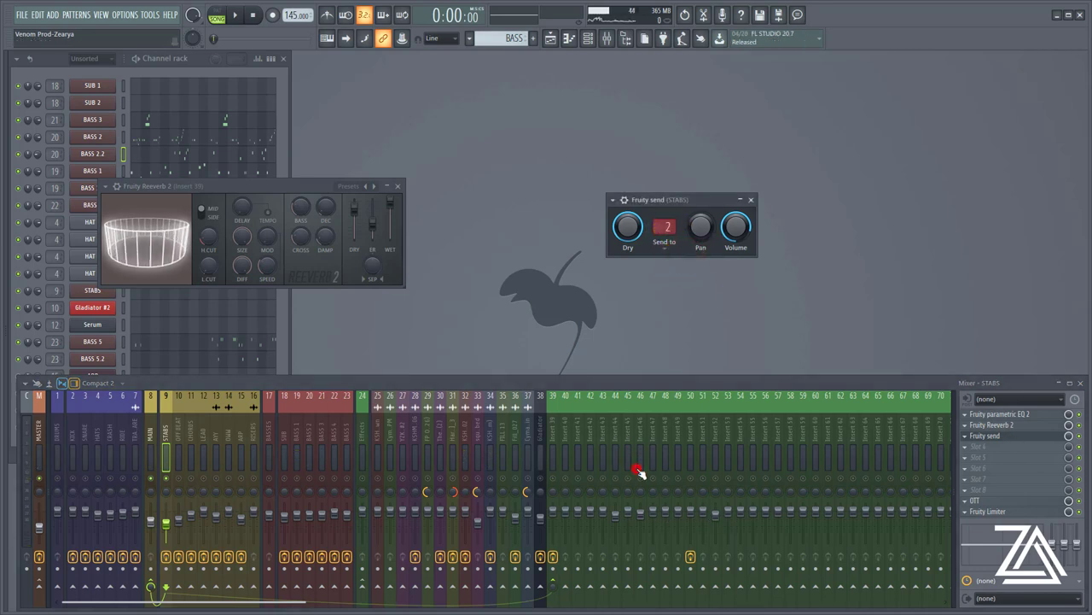
Route Insert 39 to the Master track while the song plays, and stop playback
{"action": "left_click", "coordinate": [552, 441]}
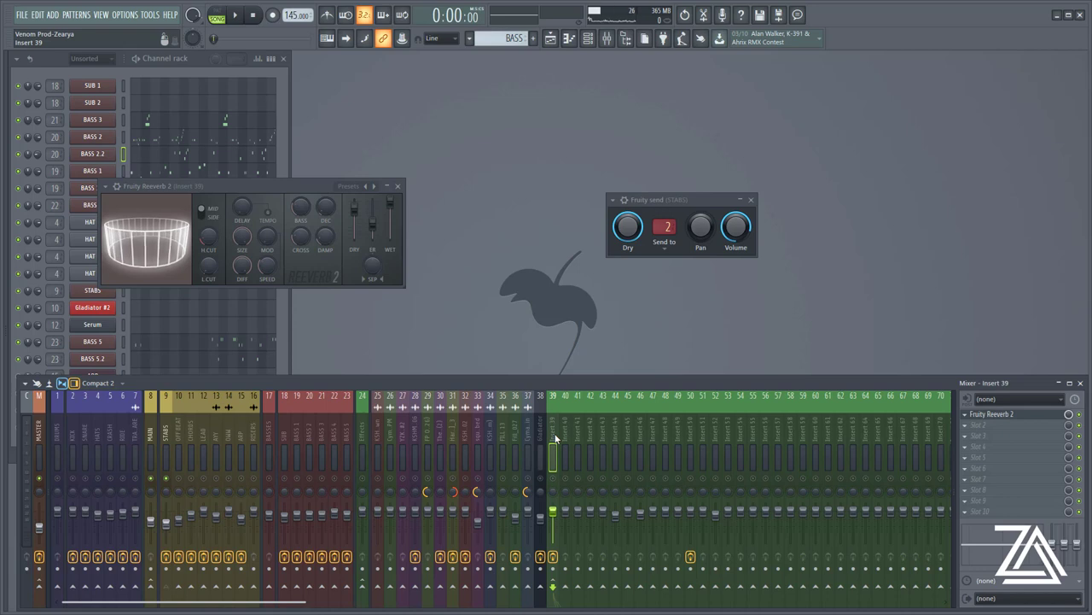
{"action": "key", "text": "space"}
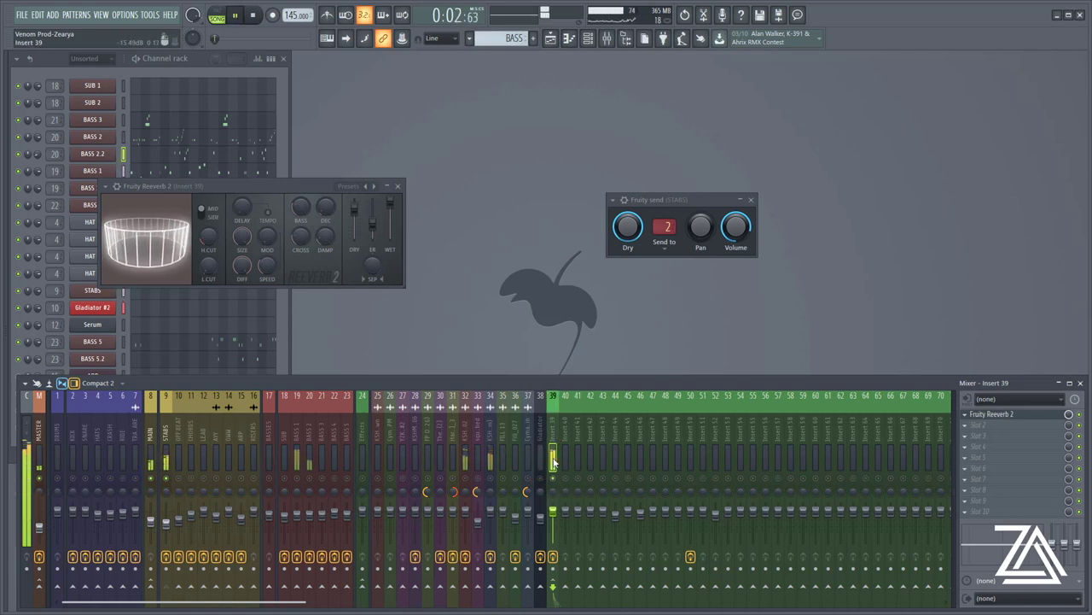
{"action": "left_click", "coordinate": [43, 583]}
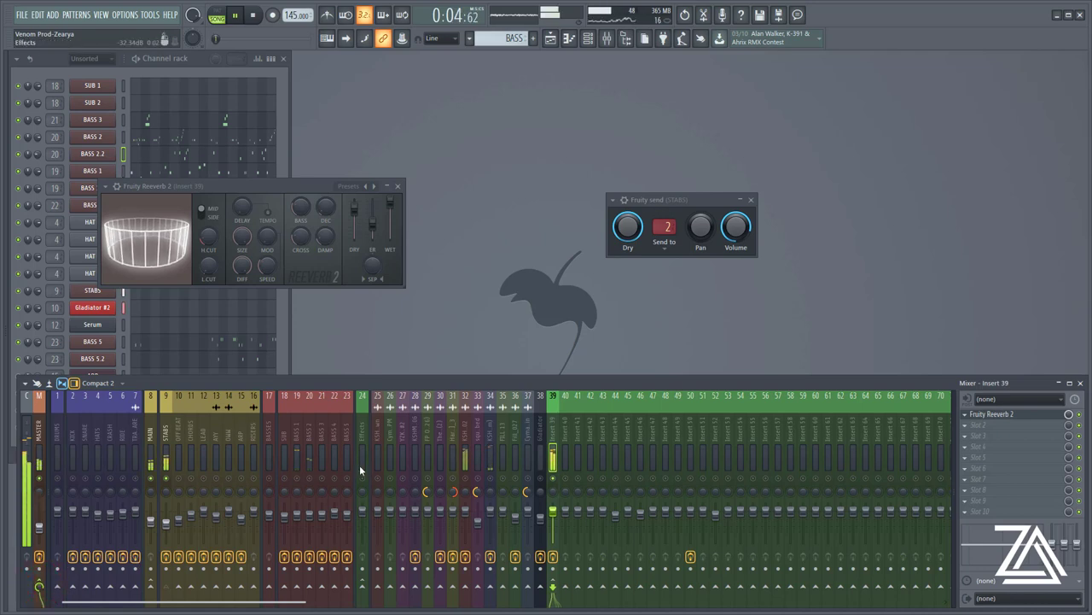
{"action": "key", "text": "space"}
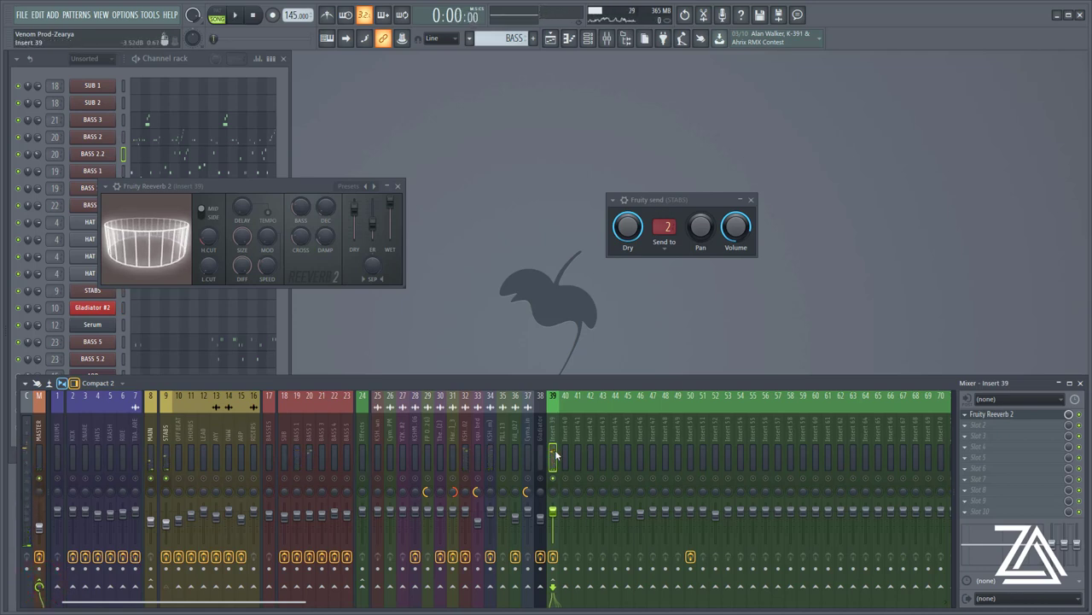
Solo Insert 39 and lower its reverb's Dry level to minimum during playback
{"action": "left_click", "coordinate": [556, 475]}
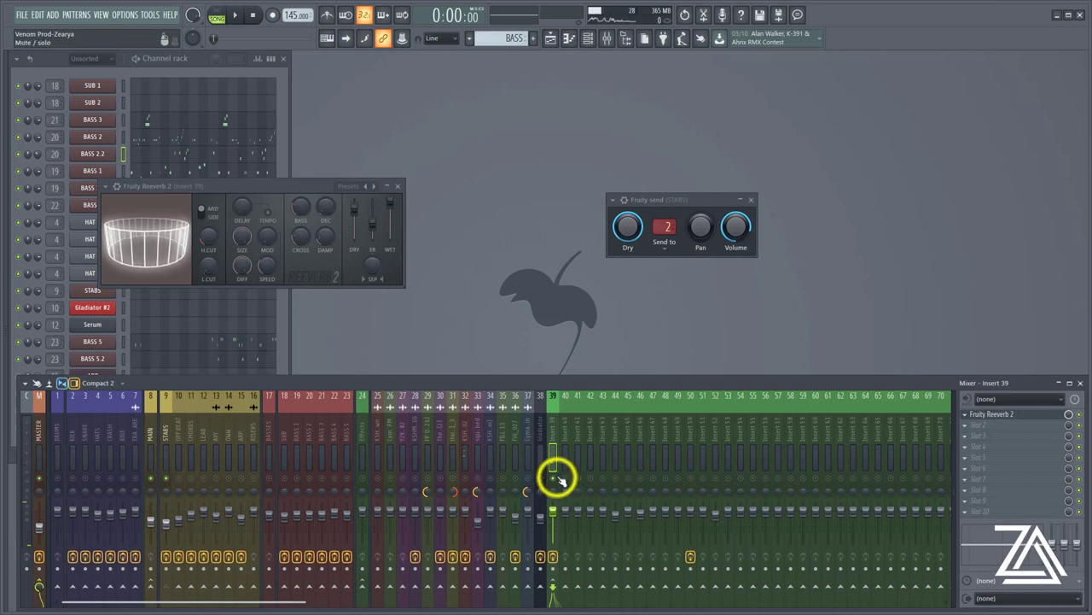
{"action": "key", "text": "space"}
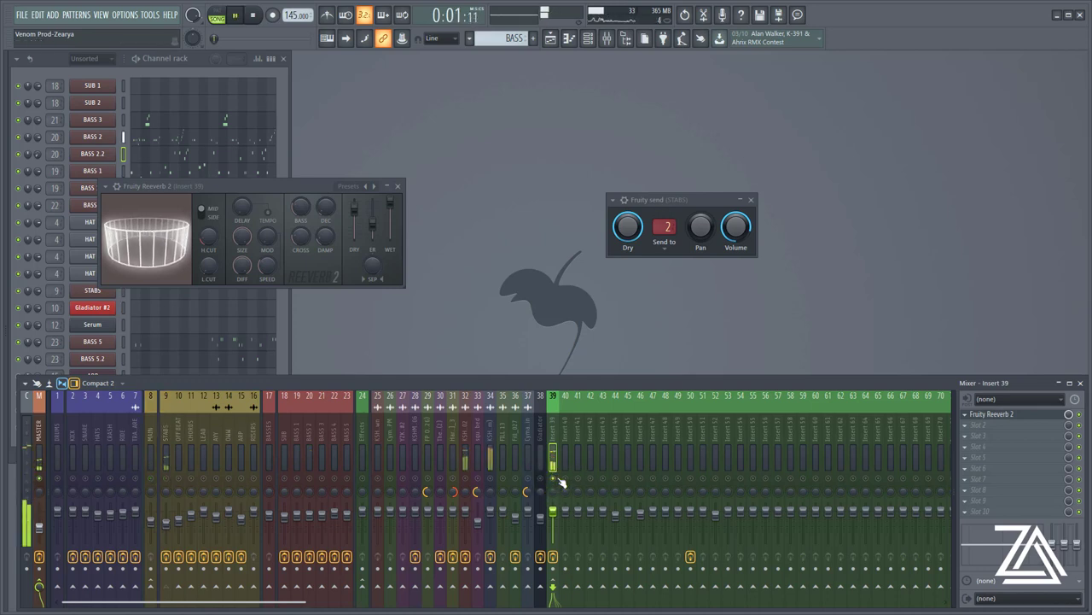
{"action": "left_click", "coordinate": [629, 226]}
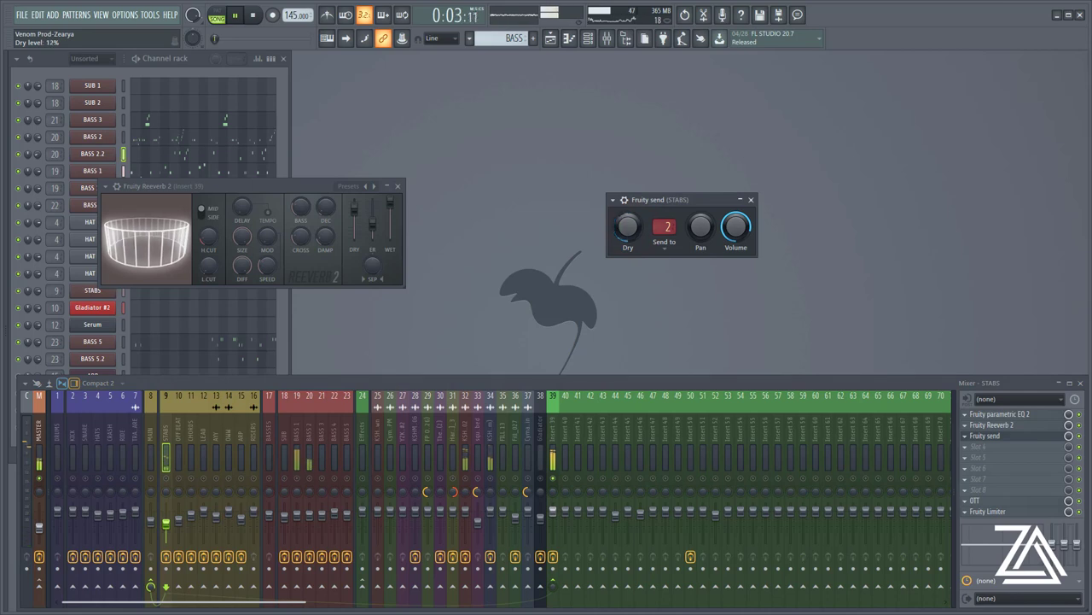
{"action": "left_click", "coordinate": [353, 208]}
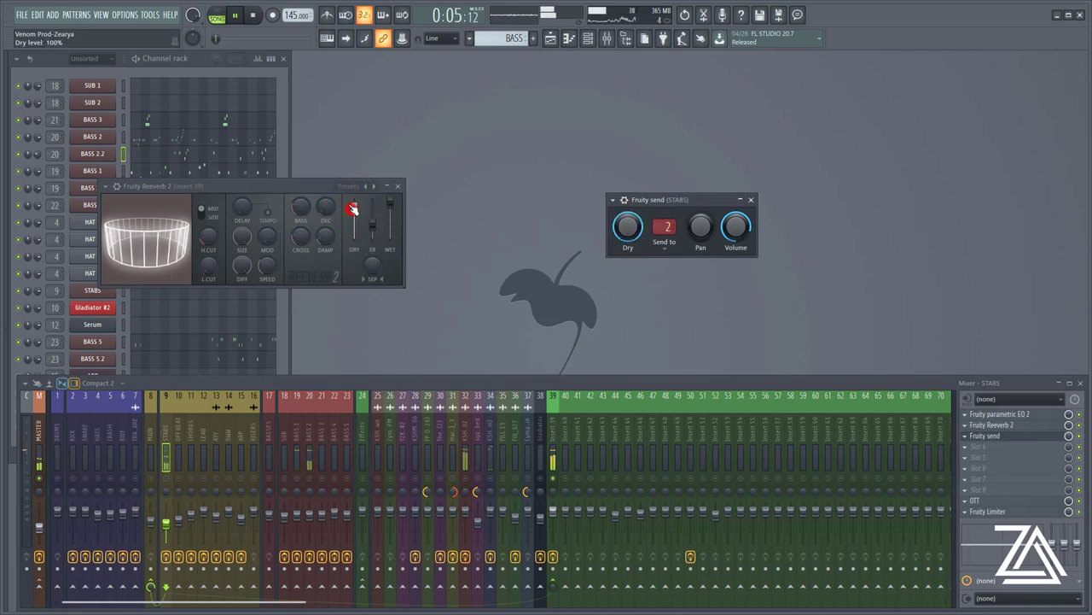
{"action": "left_click_drag", "start_coordinate": [354, 208], "coordinate": [354, 239]}
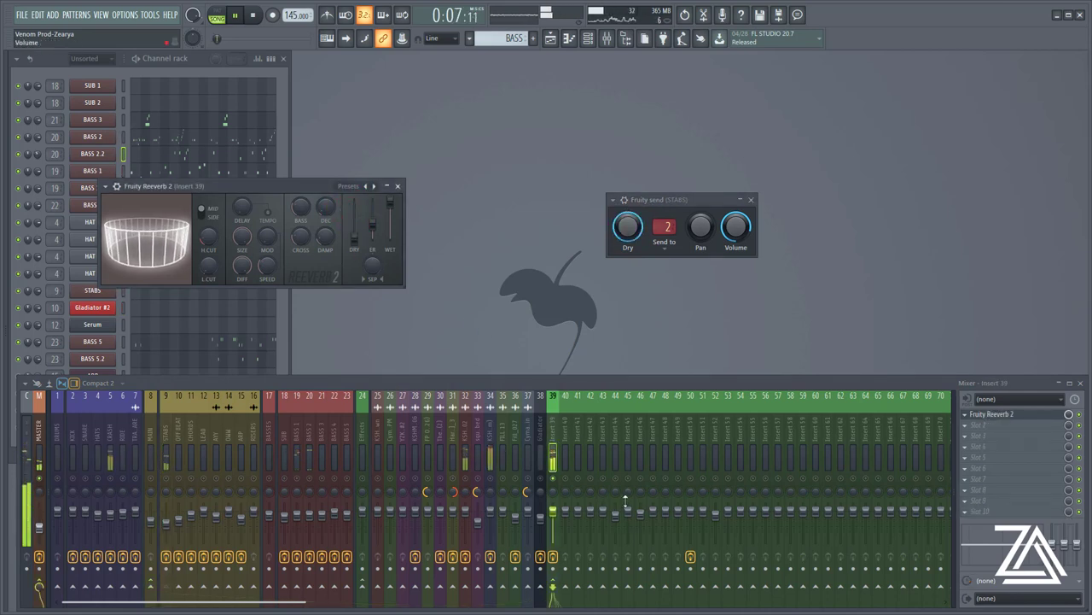
{"action": "key", "text": "space"}
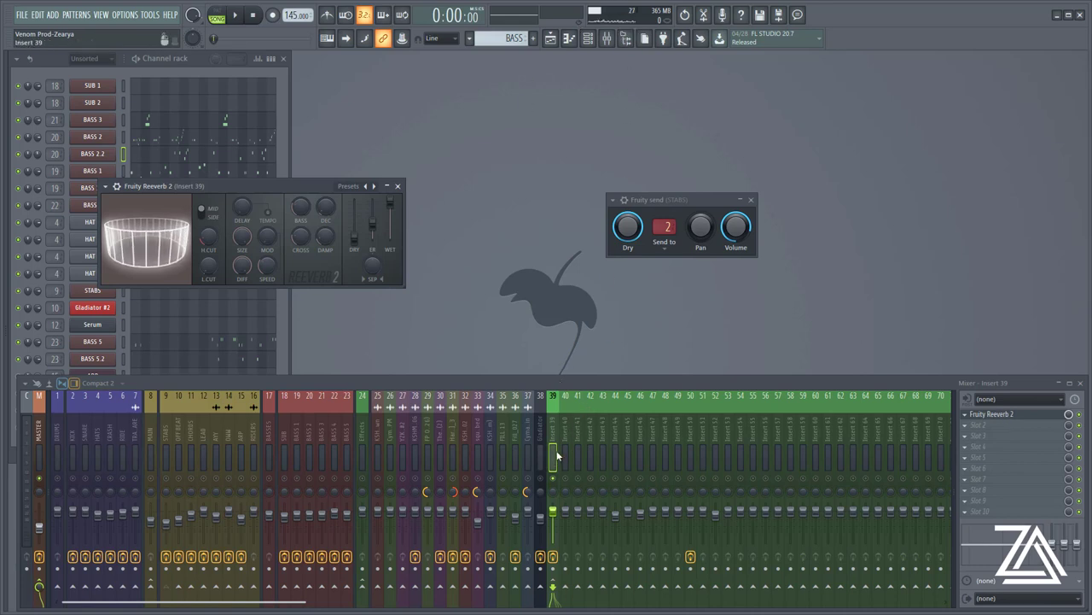
Rename the Fruity Reeverb 2 effect on Insert 39 to Revereb
{"action": "key", "text": "F2"}
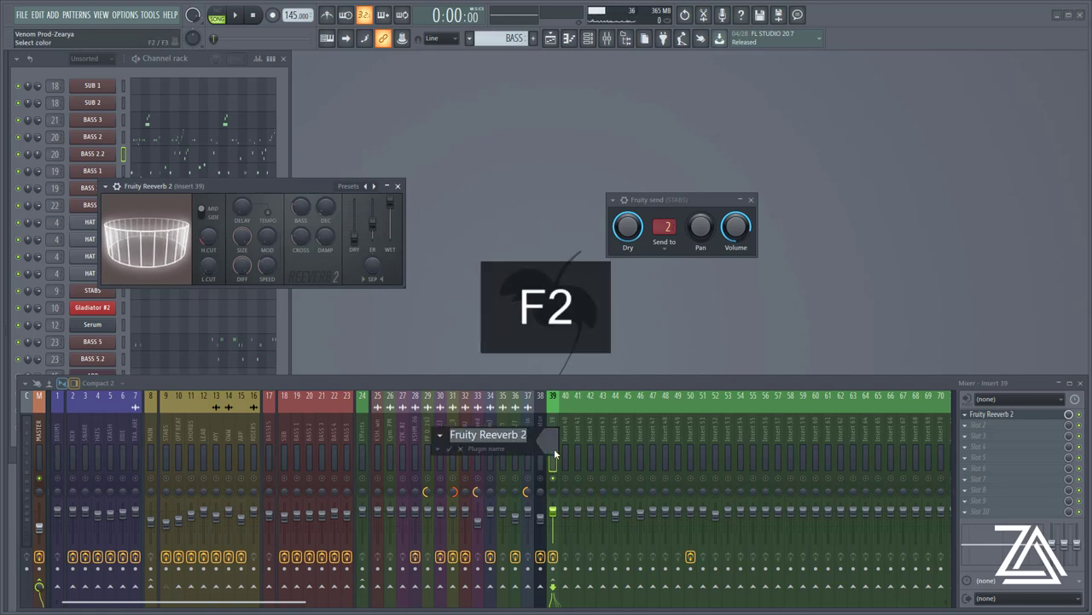
{"action": "type", "text": "Reverb"}
{"action": "key", "text": "Return"}
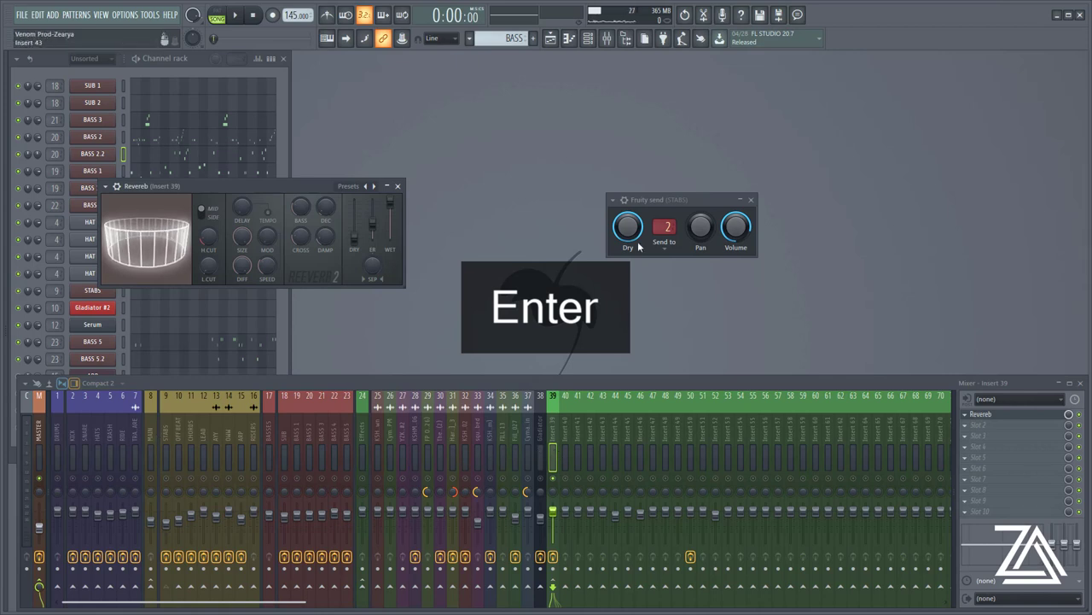
Try different Fruity Send volumes on STABS during playback and lower the Insert 39 fader slightly
{"action": "left_click_drag", "start_coordinate": [736, 226], "coordinate": [735, 256]}
{"action": "left_click", "coordinate": [774, 397]}
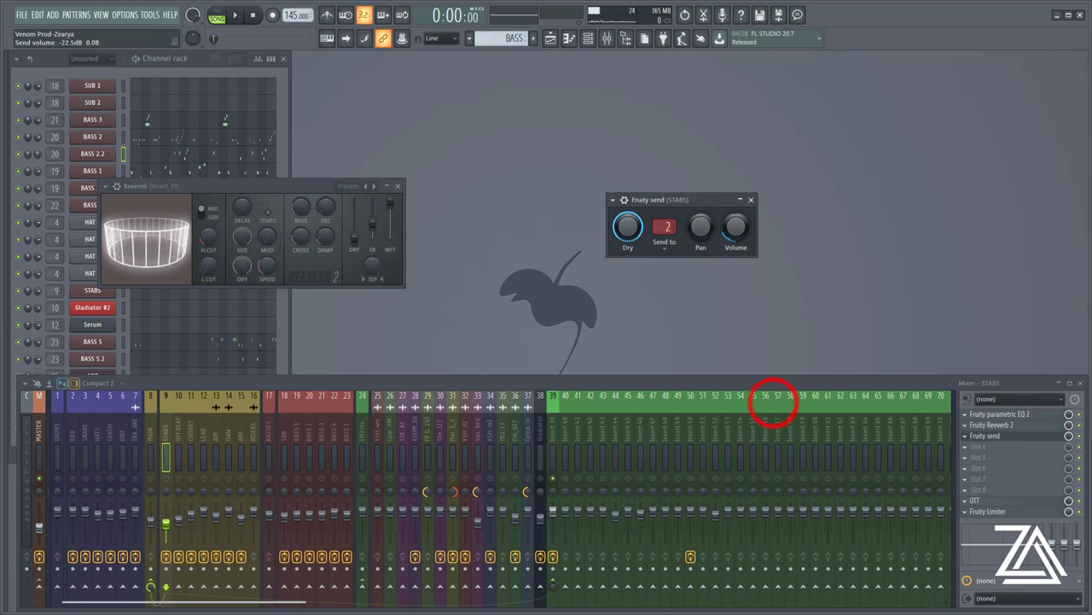
{"action": "key", "text": "space"}
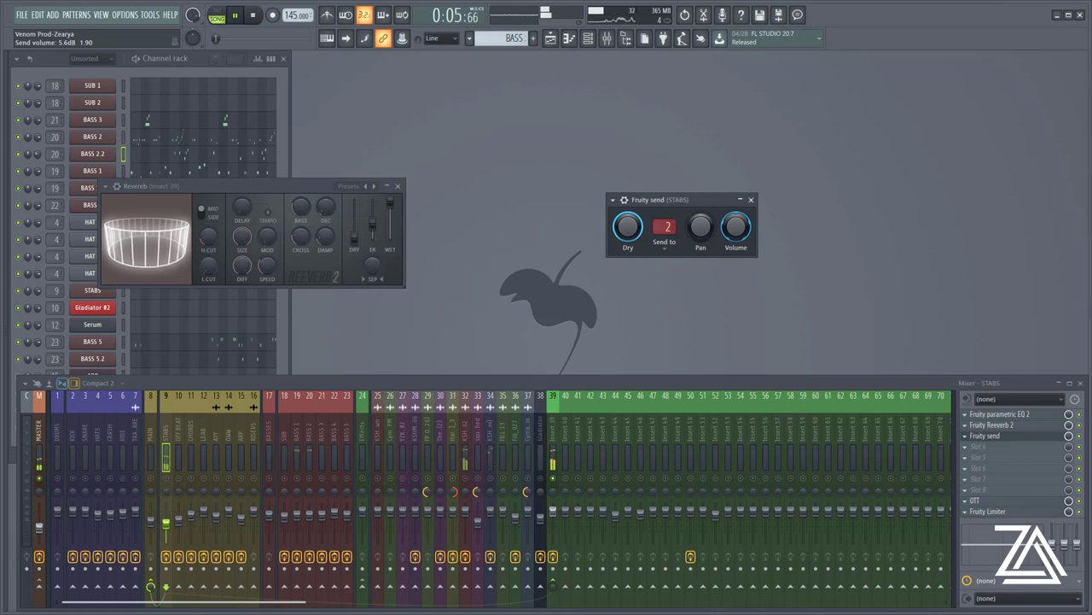
{"action": "left_click", "coordinate": [651, 458]}
{"action": "key", "text": "space"}
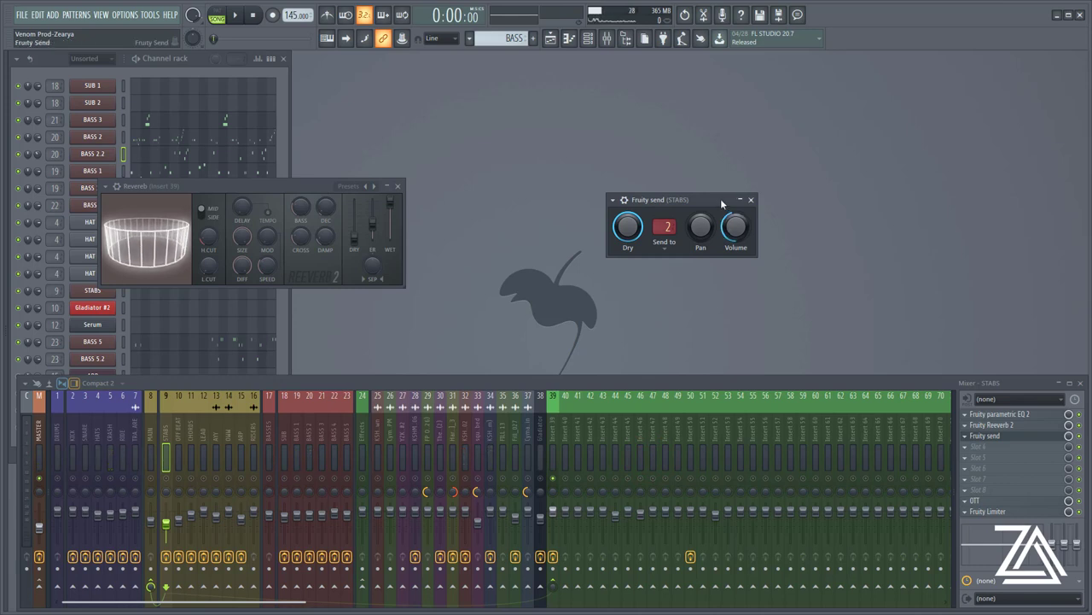
{"action": "left_click_drag", "start_coordinate": [556, 507], "coordinate": [553, 525]}
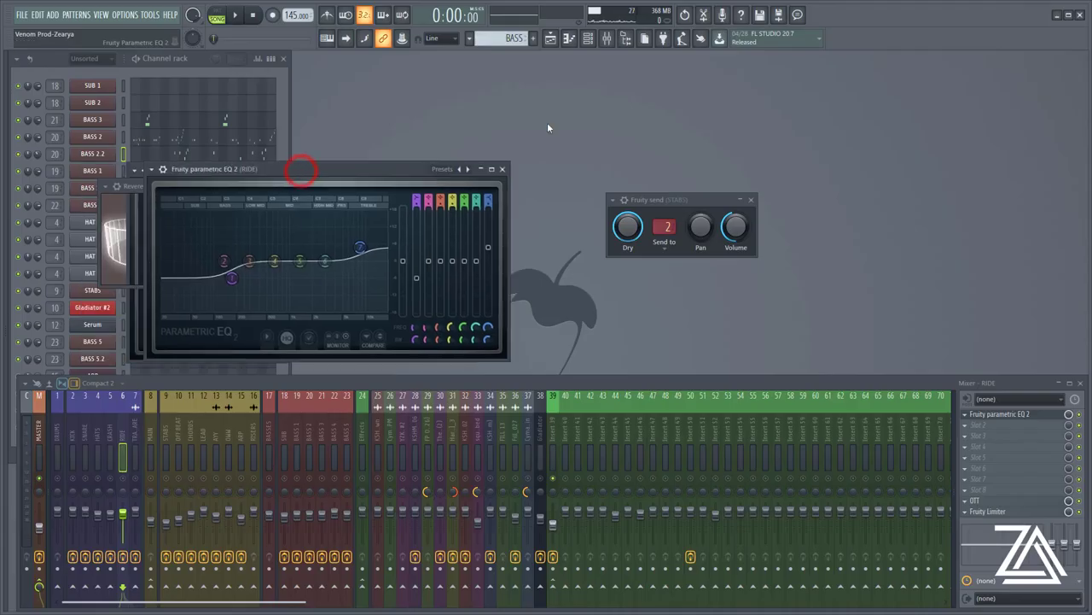
Copy the RIDE track's Fruity Parametric EQ 2 settings as a preset into the first effect slot of Insert 42
{"action": "left_click_drag", "start_coordinate": [300, 170], "coordinate": [542, 94]}
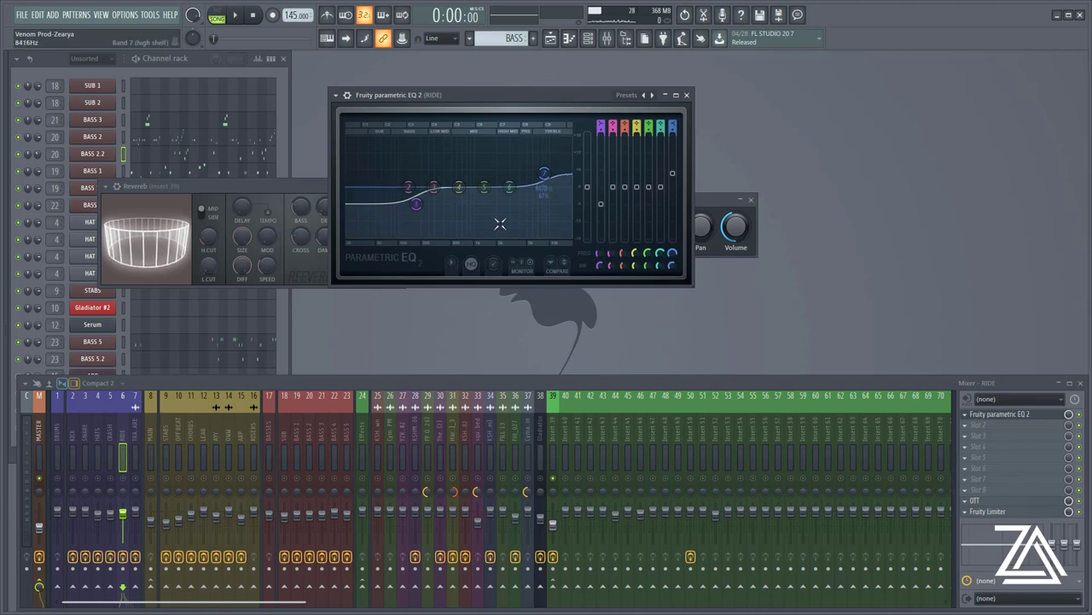
{"action": "left_click", "coordinate": [966, 414]}
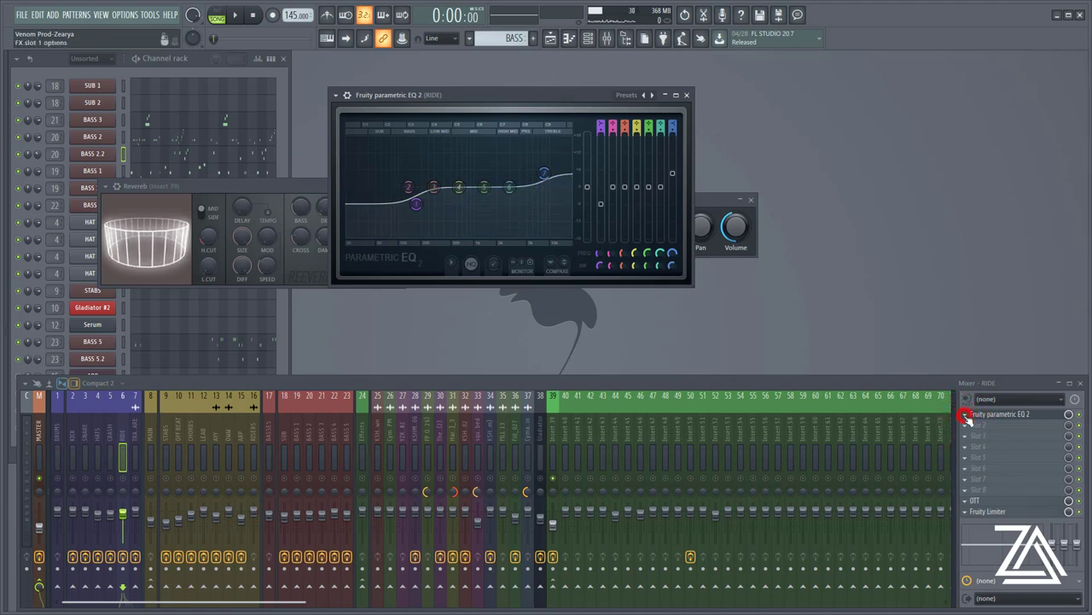
{"action": "left_click", "coordinate": [984, 395]}
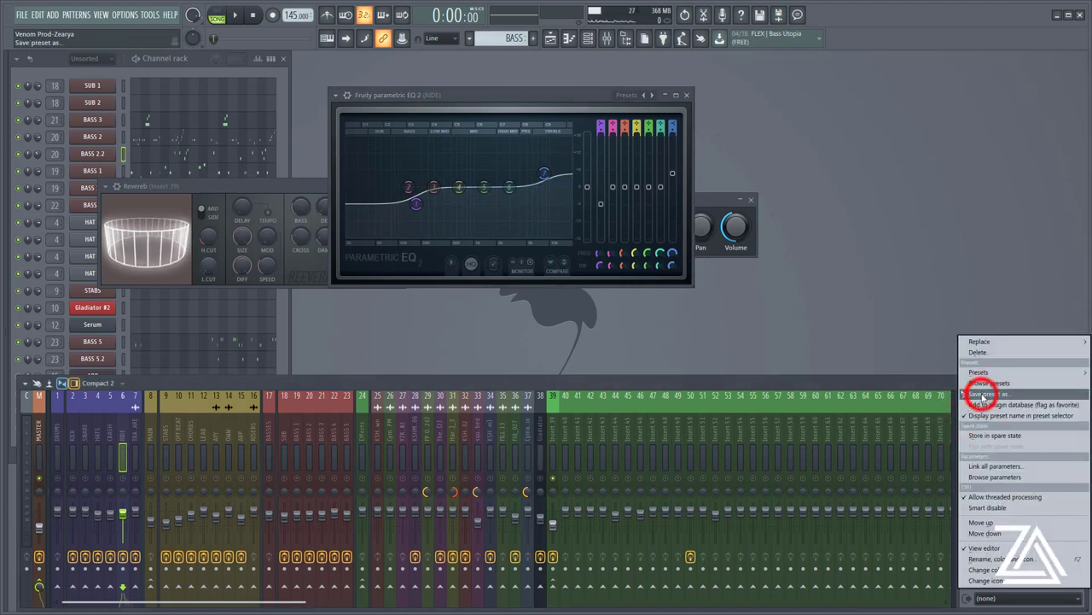
{"action": "left_click_drag", "start_coordinate": [984, 394], "coordinate": [588, 447]}
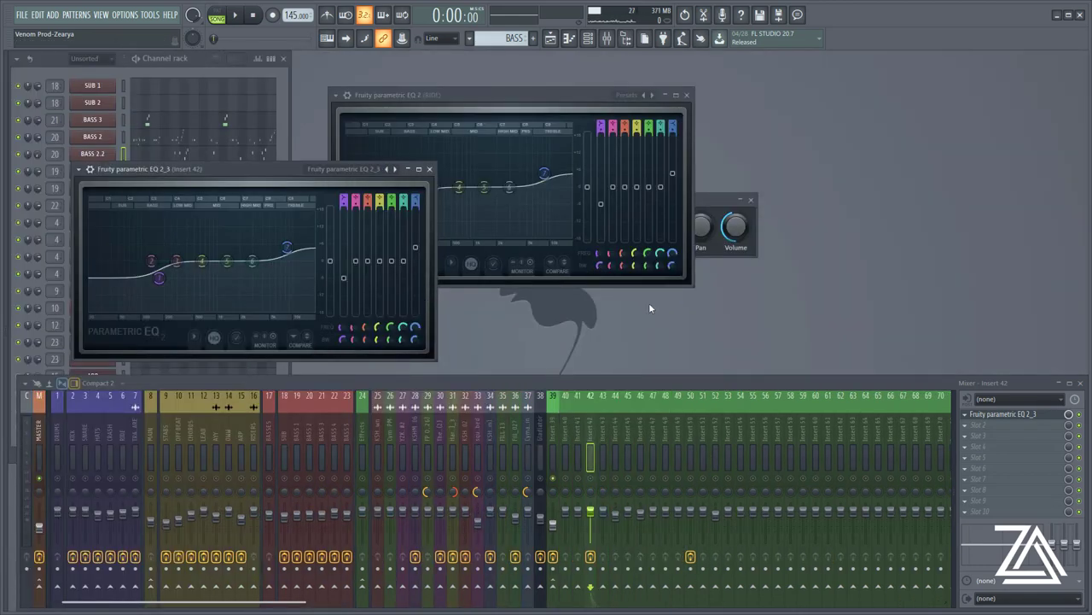
Browse the list of effect plugins for the second slot of Insert 42, jumping through it by initial letter
{"action": "left_click", "coordinate": [975, 430]}
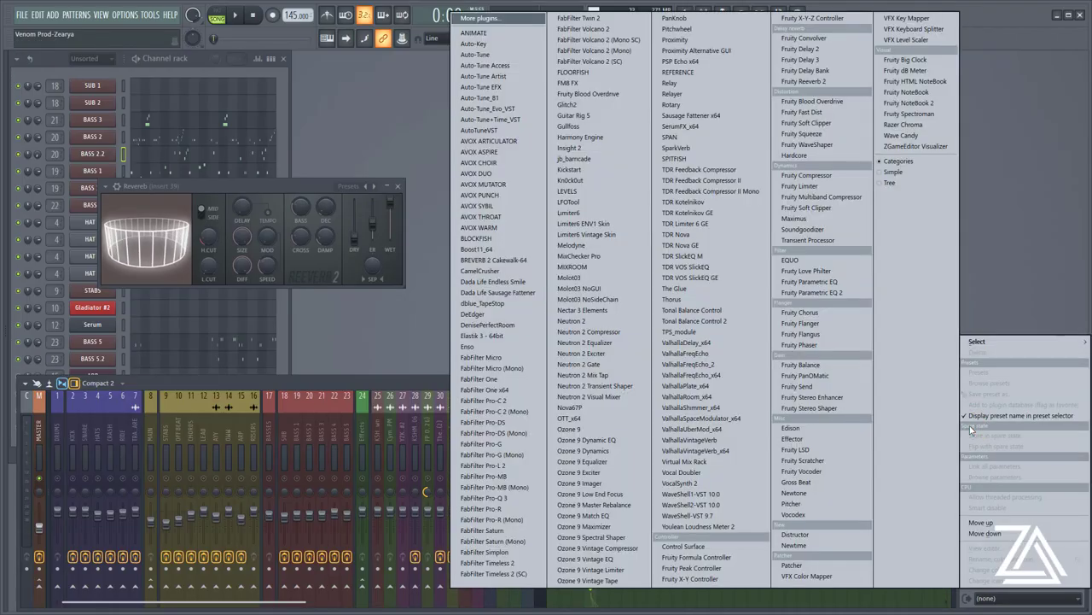
{"action": "right_click", "coordinate": [973, 428]}
{"action": "mouse_move", "coordinate": [981, 342]}
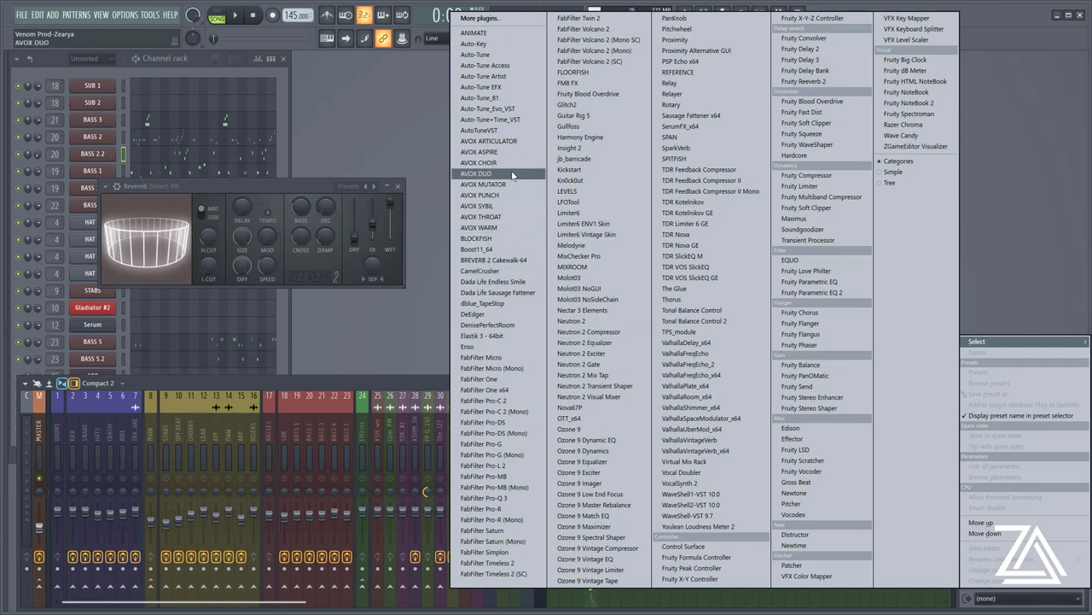
{"action": "key", "text": "e"}
{"action": "key", "text": "d"}
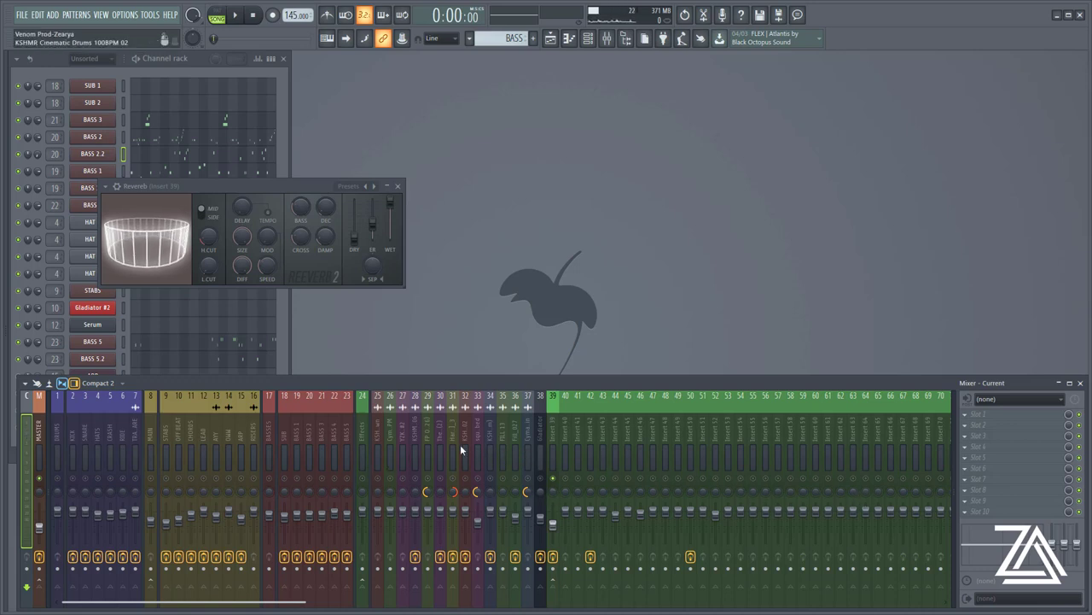
Load SPAN into the first effect slot of the Current track and clear the solo on Insert 39
{"action": "left_click", "coordinate": [978, 414]}
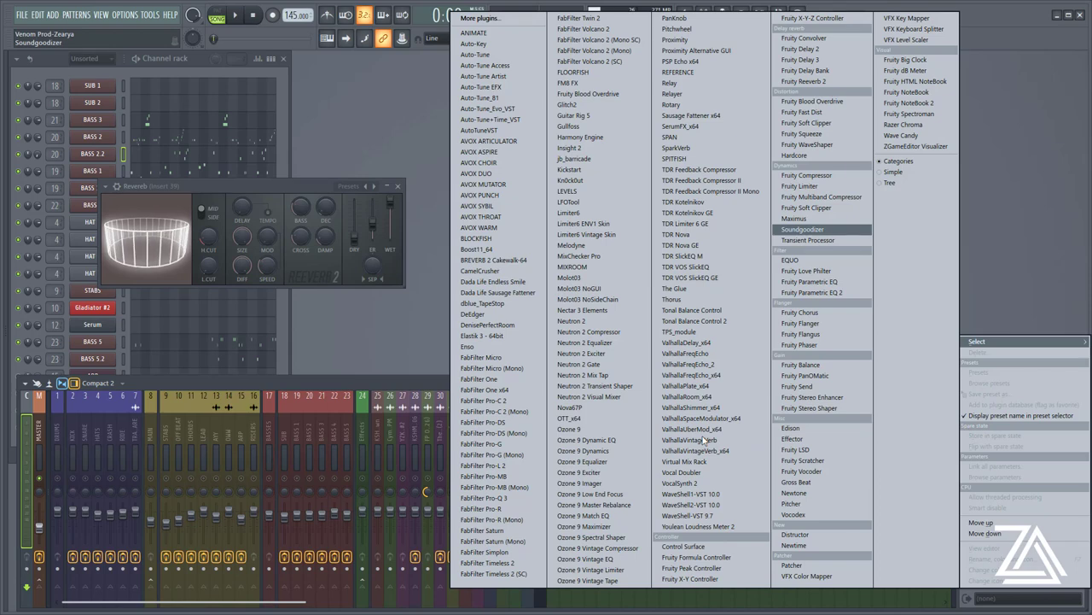
{"action": "left_click", "coordinate": [689, 137]}
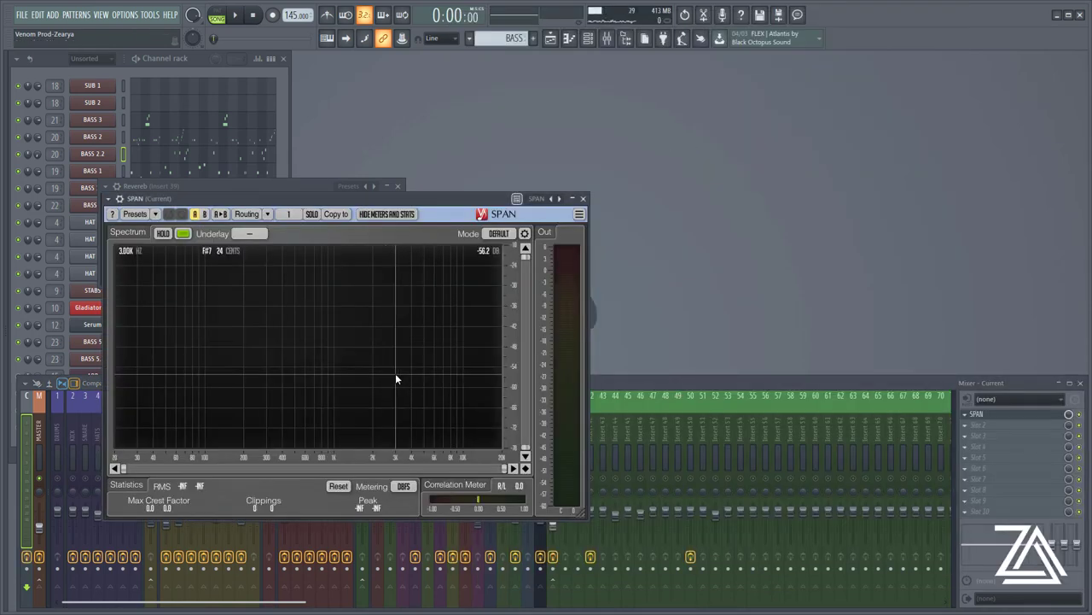
{"action": "left_click_drag", "start_coordinate": [313, 197], "coordinate": [639, 105]}
{"action": "left_click", "coordinate": [98, 480]}
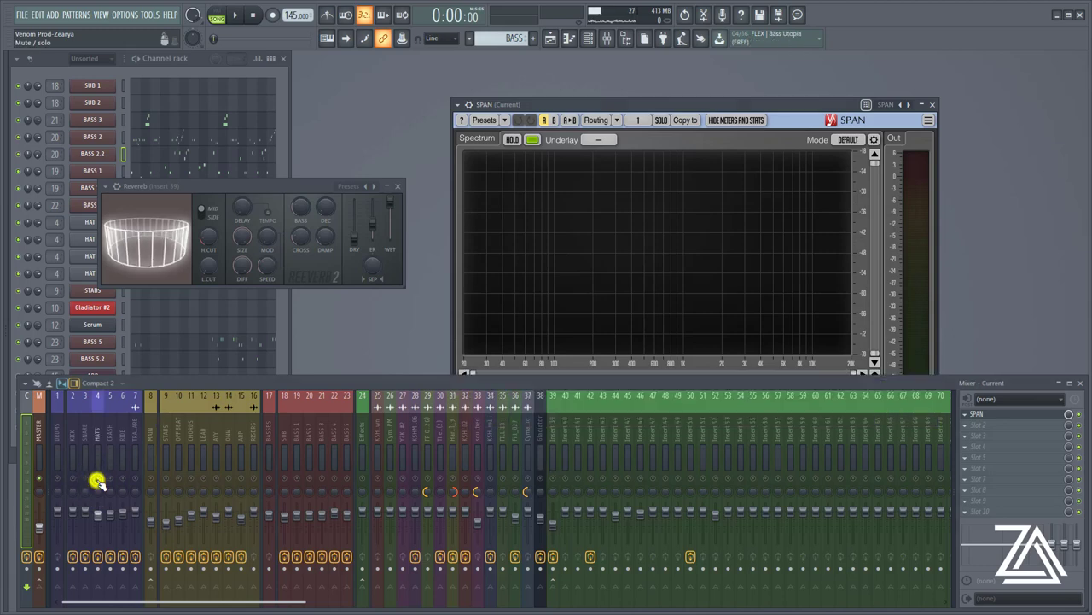
Play the song and examine the spectra of MASTER, STABS, BASS 1, BASS 2 and the KSHMR Cinematic Drums track in SPAN
{"action": "left_click", "coordinate": [39, 524]}
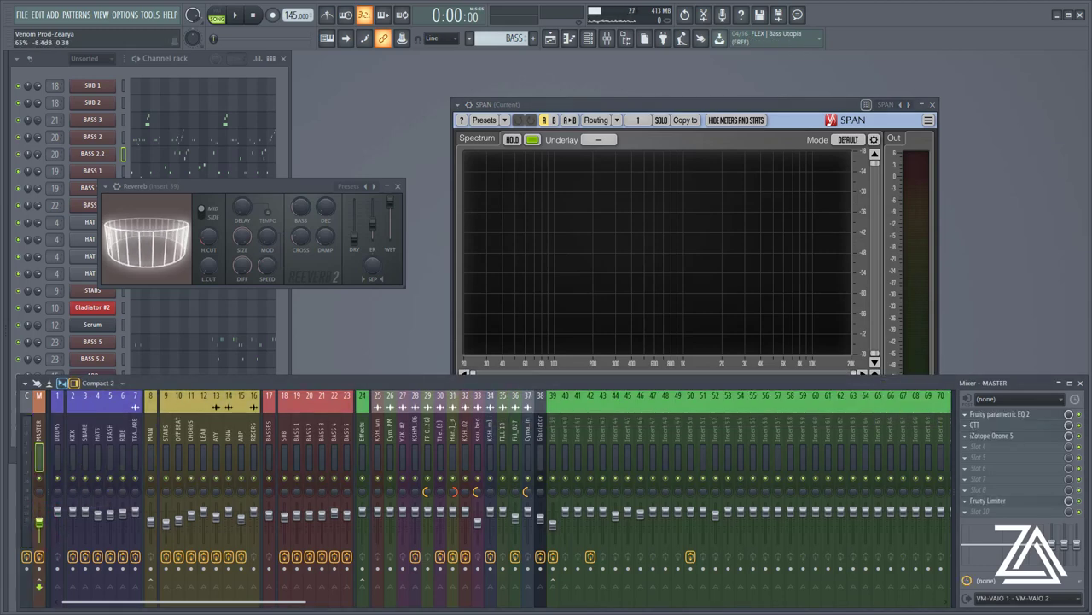
{"action": "key", "text": "space"}
{"action": "left_click", "coordinate": [165, 452]}
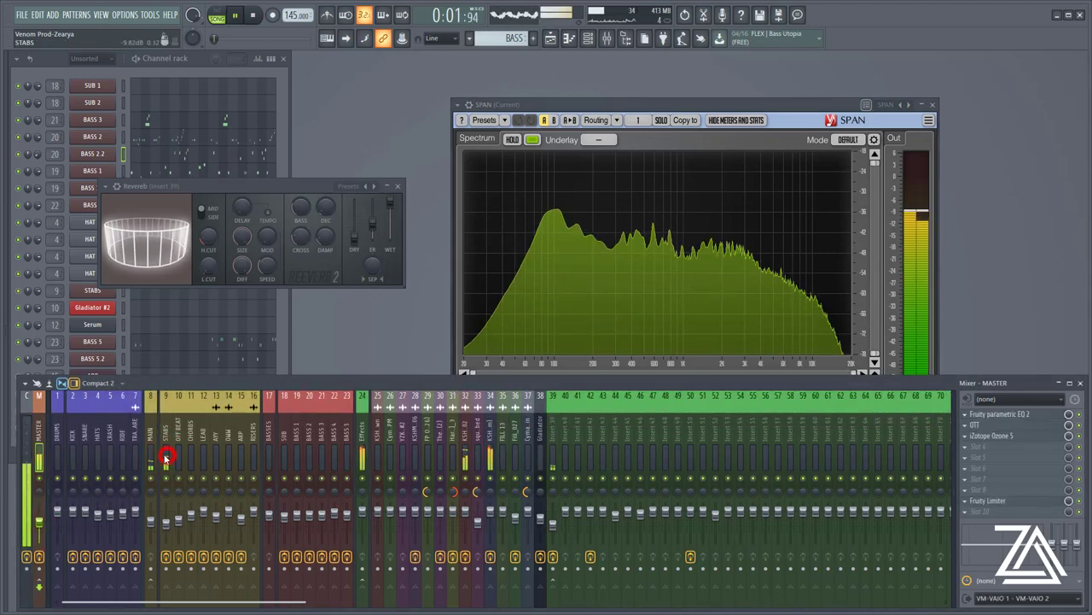
{"action": "left_click", "coordinate": [295, 452]}
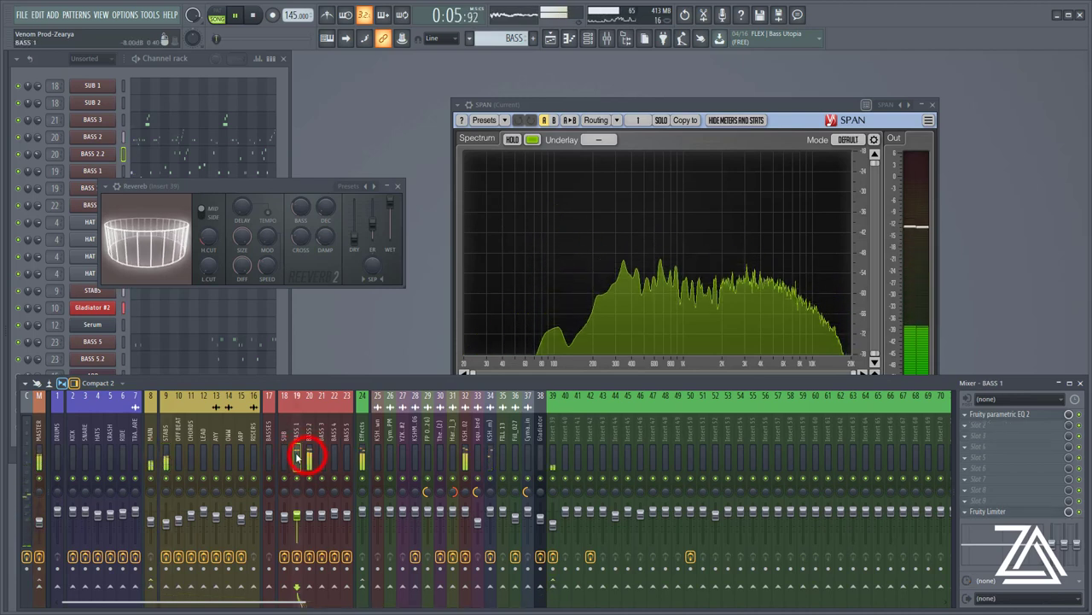
{"action": "left_click", "coordinate": [309, 458]}
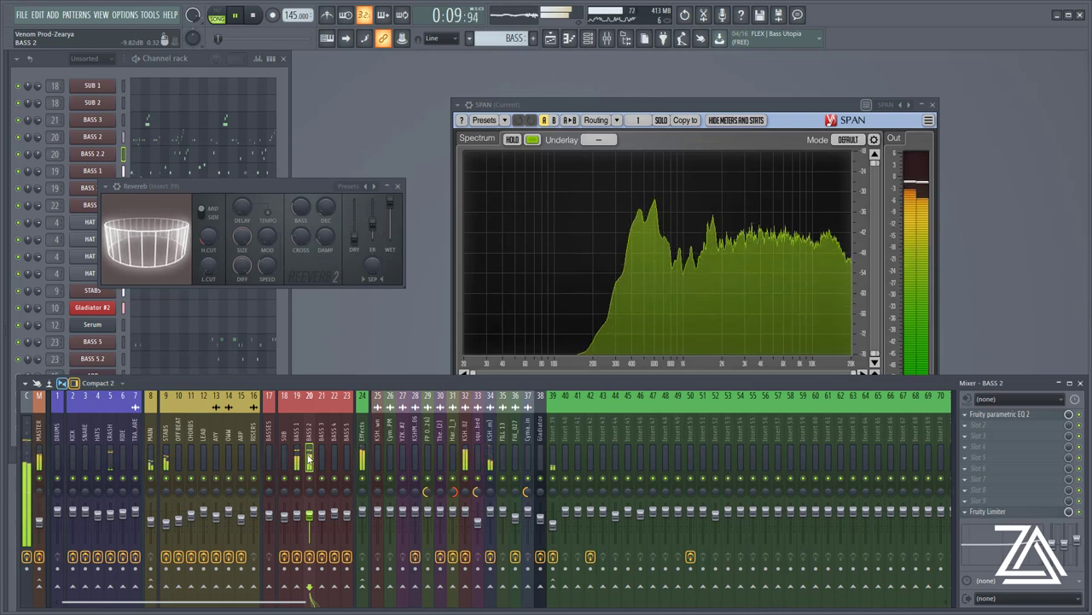
{"action": "left_click", "coordinate": [464, 459]}
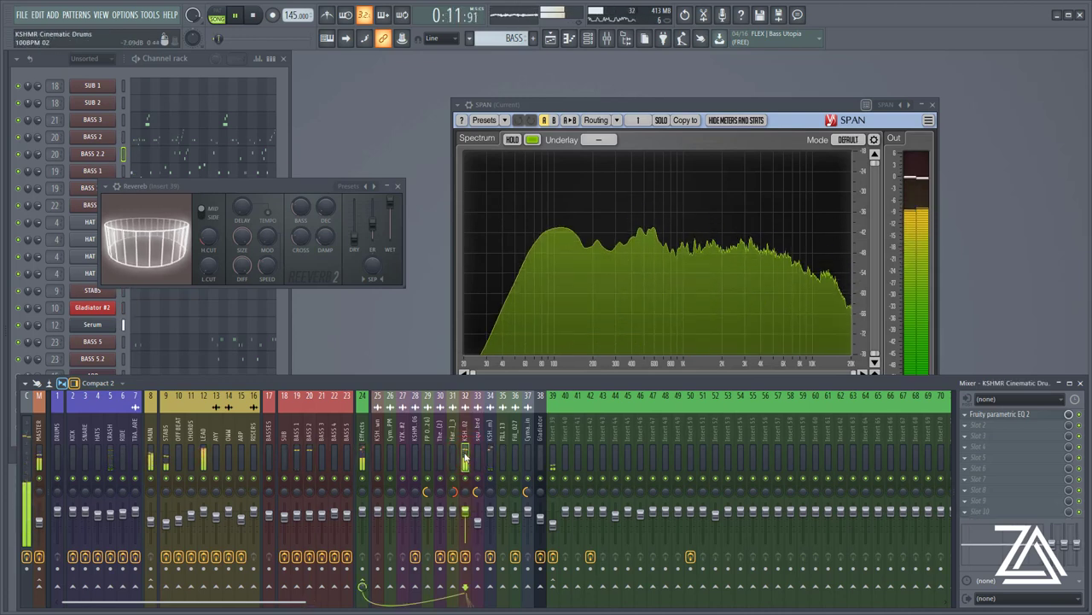
Stop playback, replace SPAN on the Current track with Wave Candy, and move and enlarge its floating display
{"action": "key", "text": "space"}
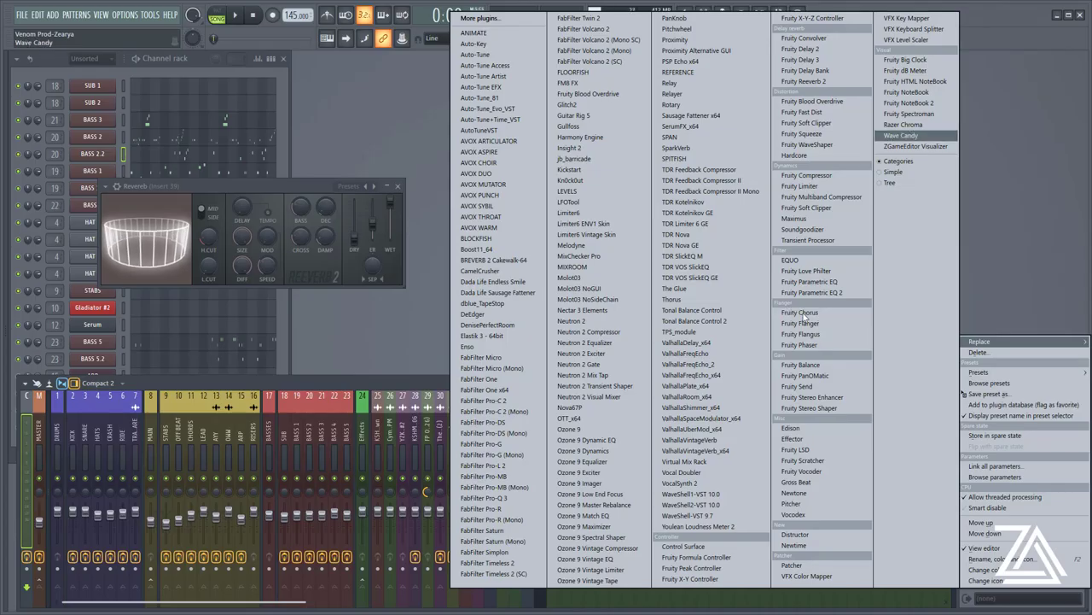
{"action": "left_click", "coordinate": [932, 137]}
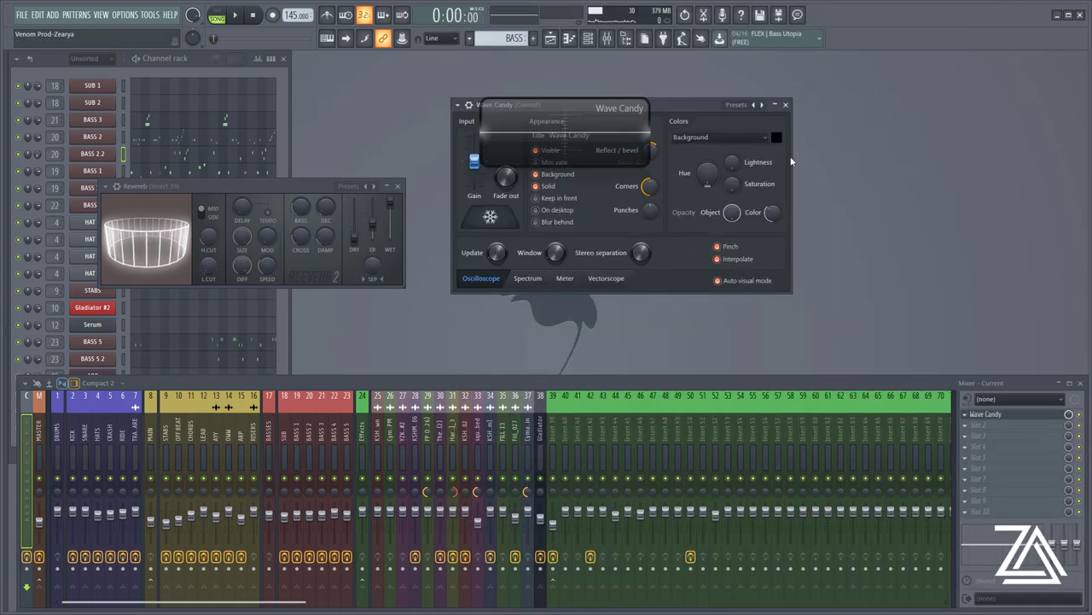
{"action": "left_click", "coordinate": [636, 162]}
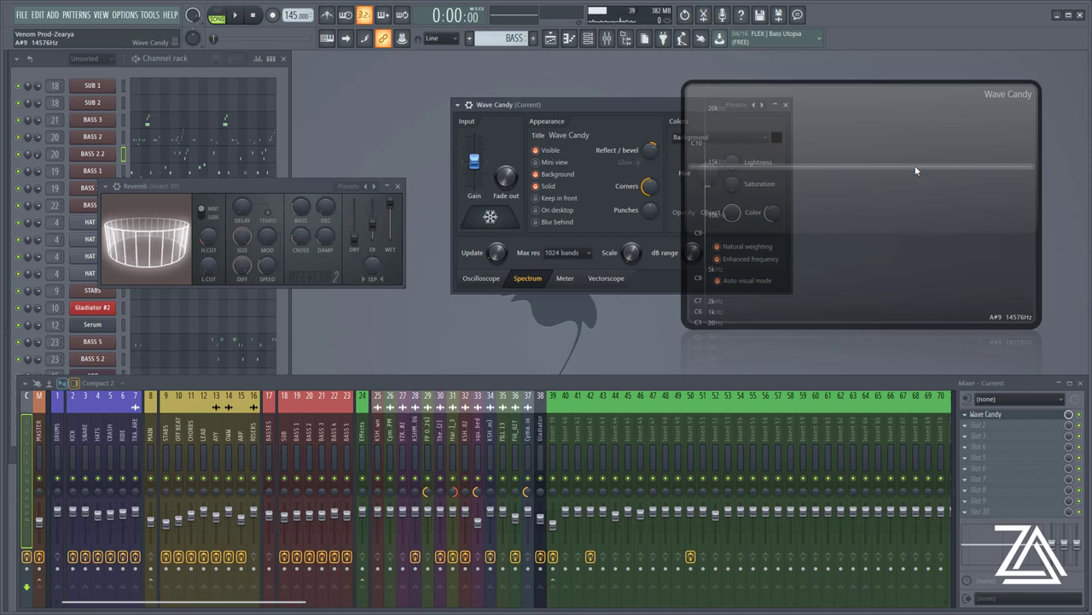
Shrink the Wave Candy display to a small strip for its Oscilloscope mode and play the song briefly
{"action": "left_click_drag", "start_coordinate": [1031, 320], "coordinate": [756, 118]}
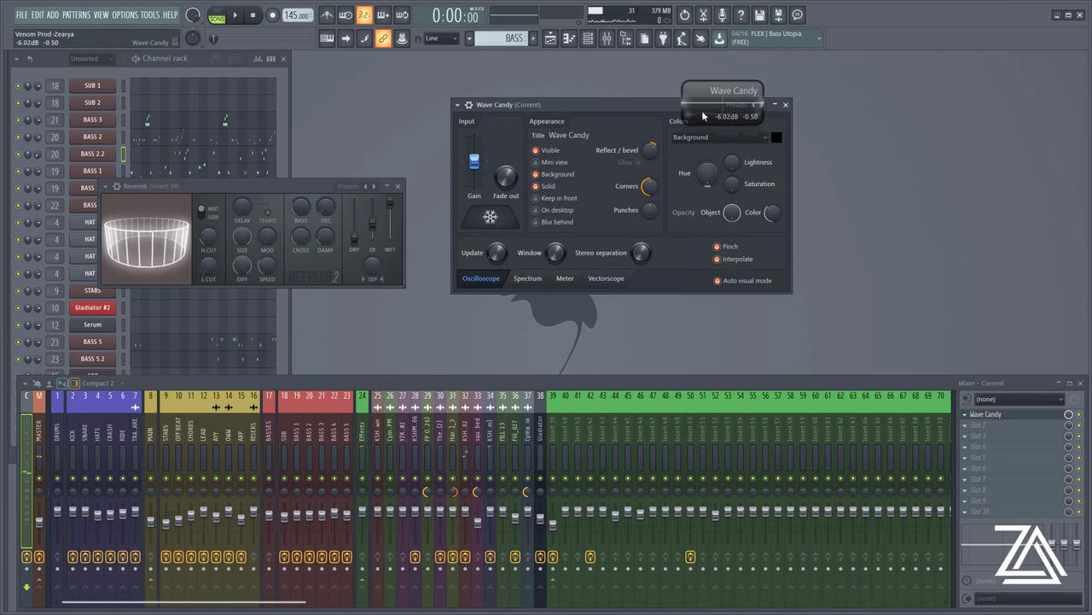
{"action": "key", "text": "space"}
{"action": "key", "text": "space"}
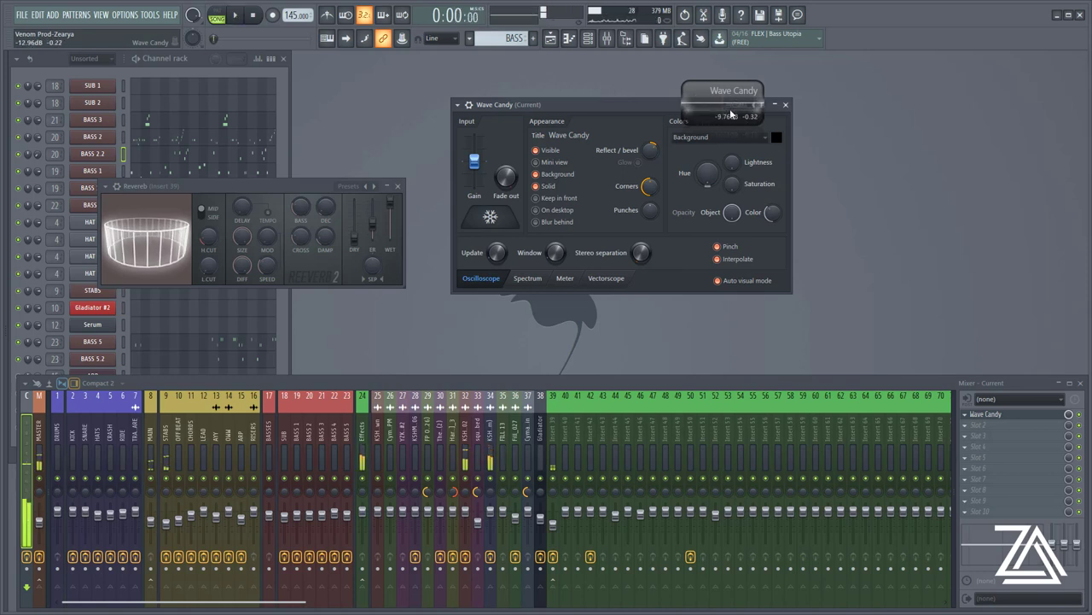
Enlarge the Wave Candy display to a wide rectangle for its Spectrum mode and play the song briefly
{"action": "left_click_drag", "start_coordinate": [755, 110], "coordinate": [937, 245]}
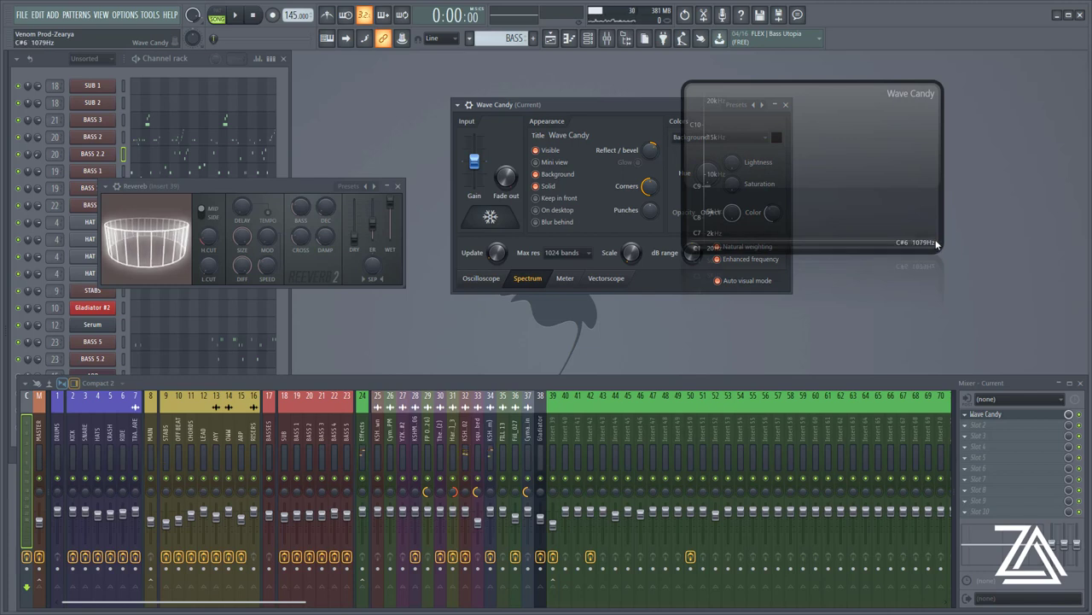
{"action": "key", "text": "space"}
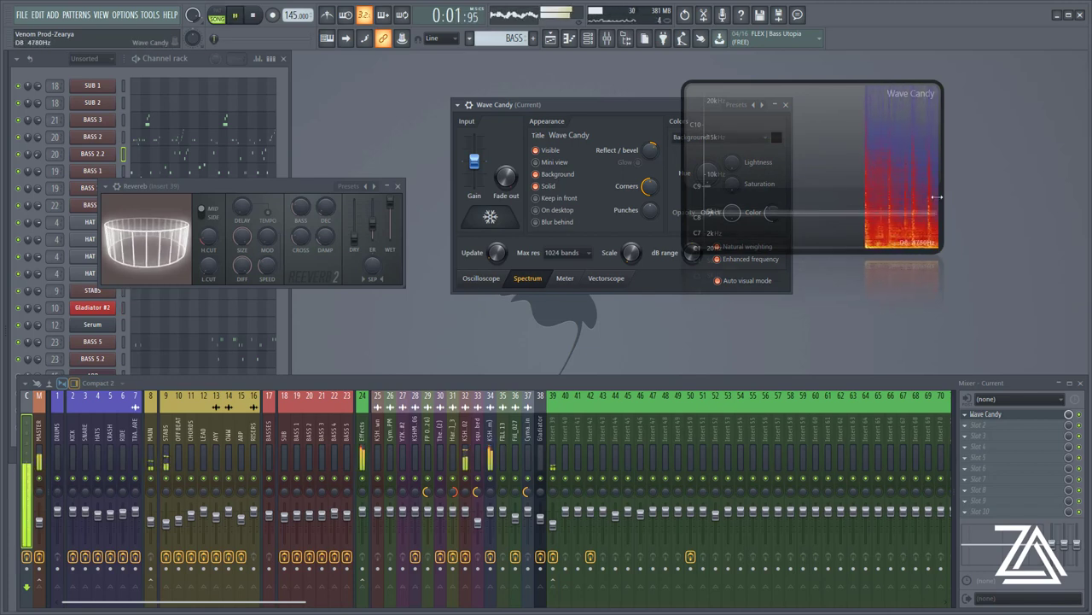
{"action": "key", "text": "space"}
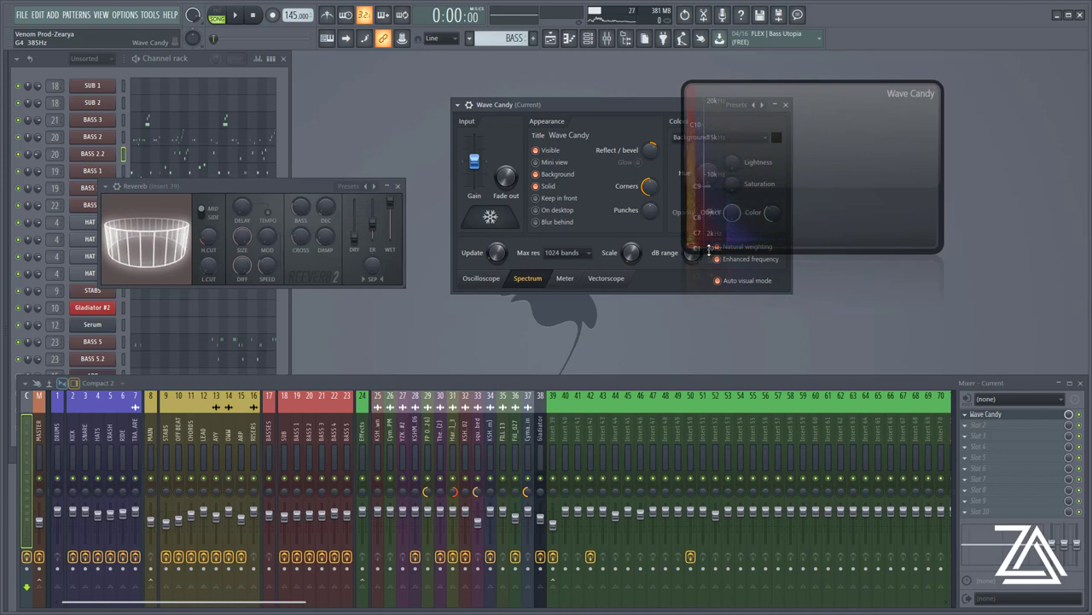
Reshape the Wave Candy display through the tall, narrow Meter to the nearly square Vectorscope and play the song briefly
{"action": "left_click_drag", "start_coordinate": [936, 251], "coordinate": [713, 436]}
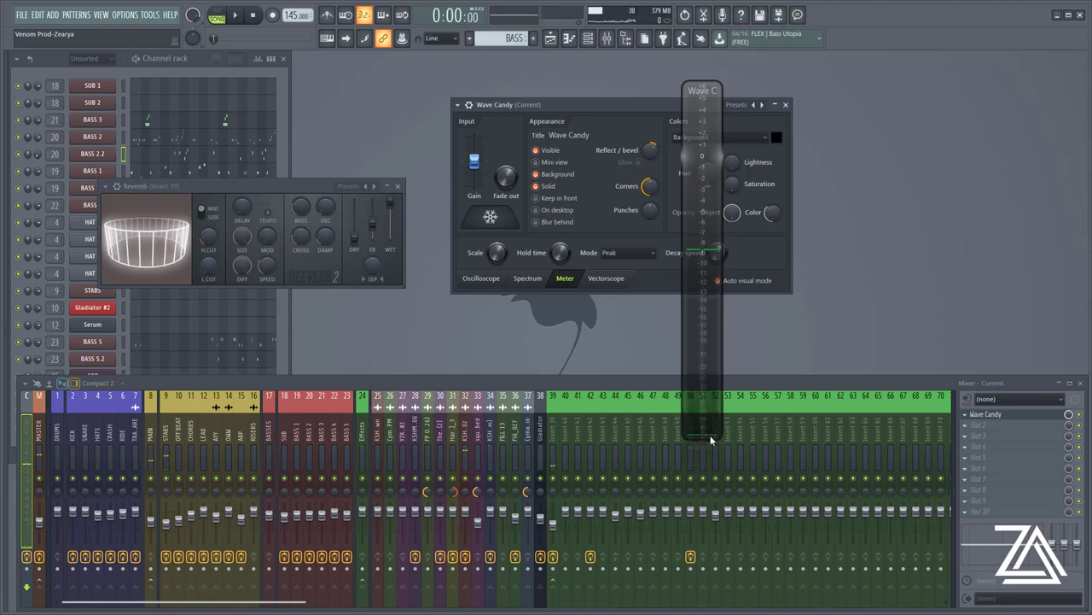
{"action": "left_click", "coordinate": [720, 427]}
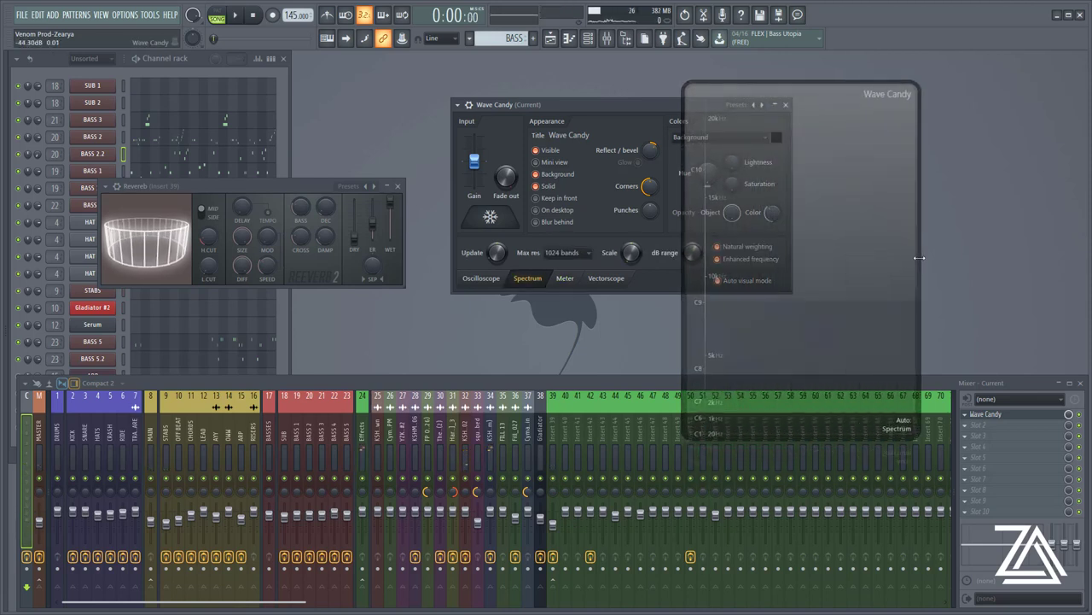
{"action": "left_click_drag", "start_coordinate": [910, 432], "coordinate": [886, 282]}
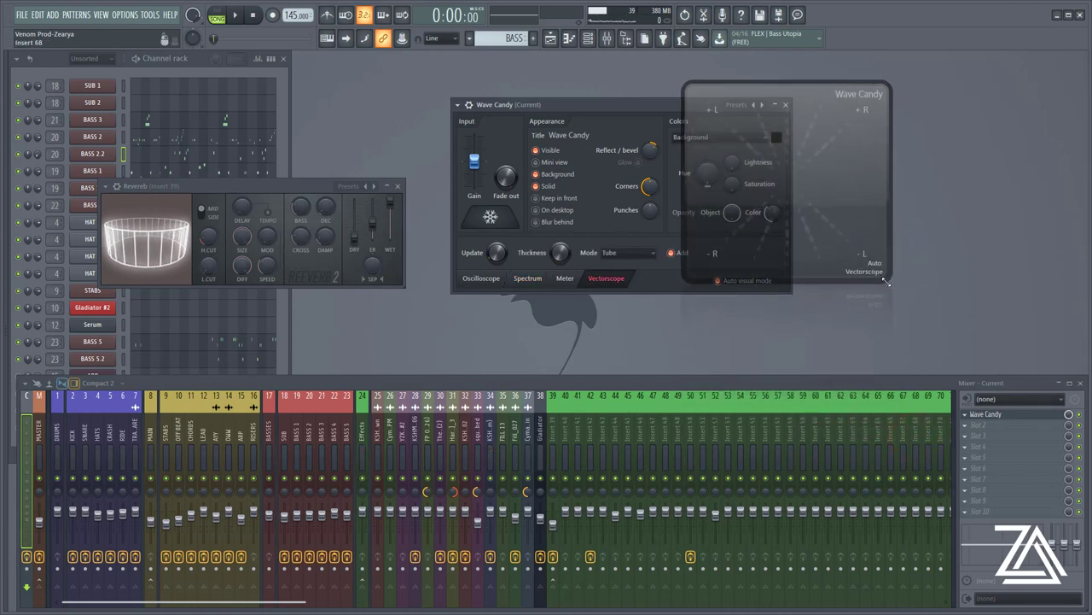
{"action": "key", "text": "space"}
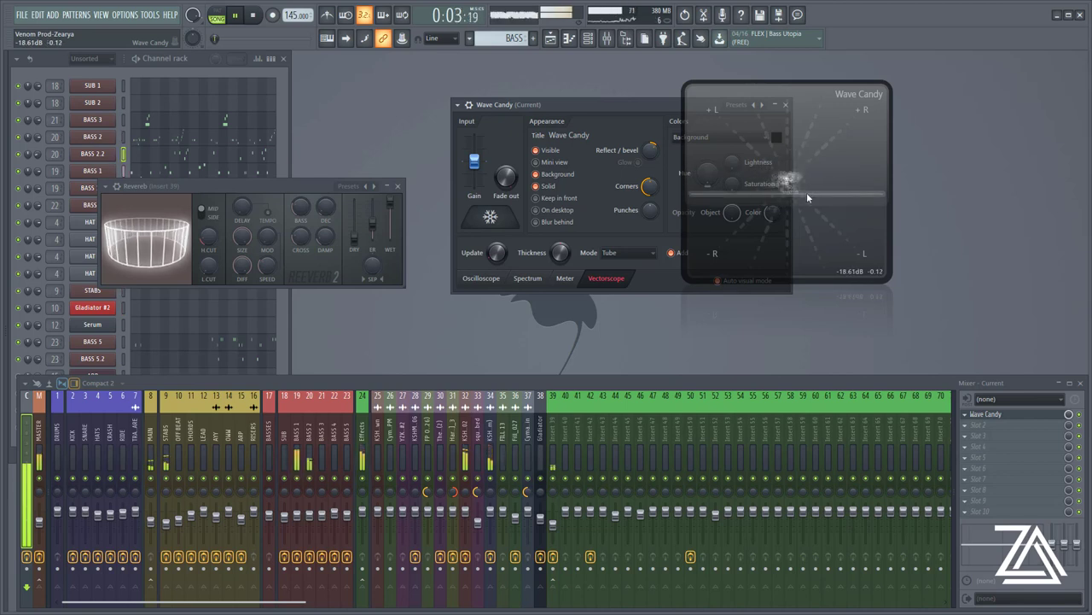
{"action": "key", "text": "space"}
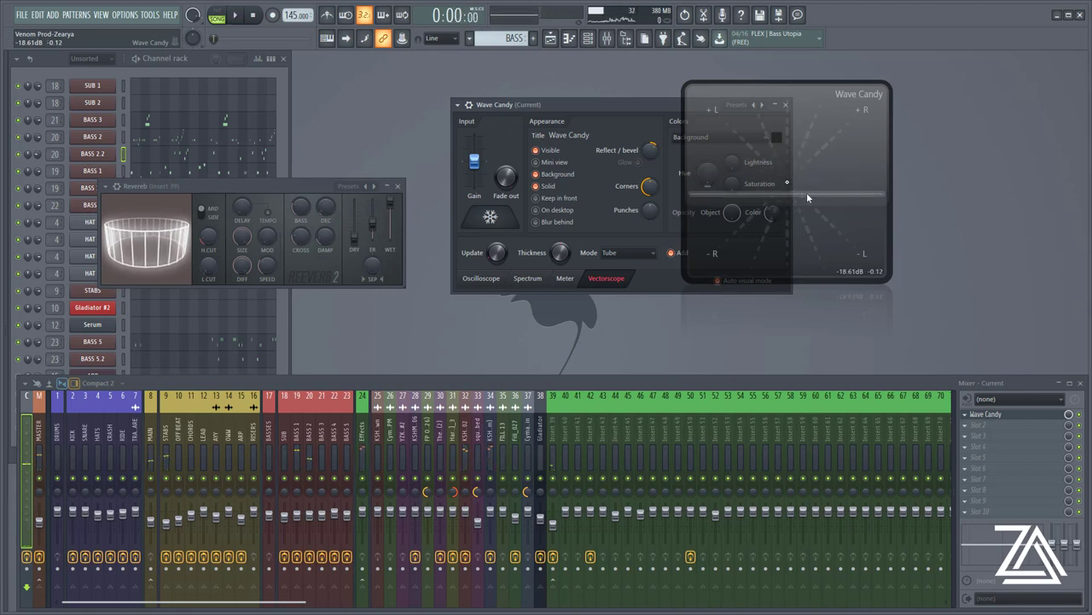